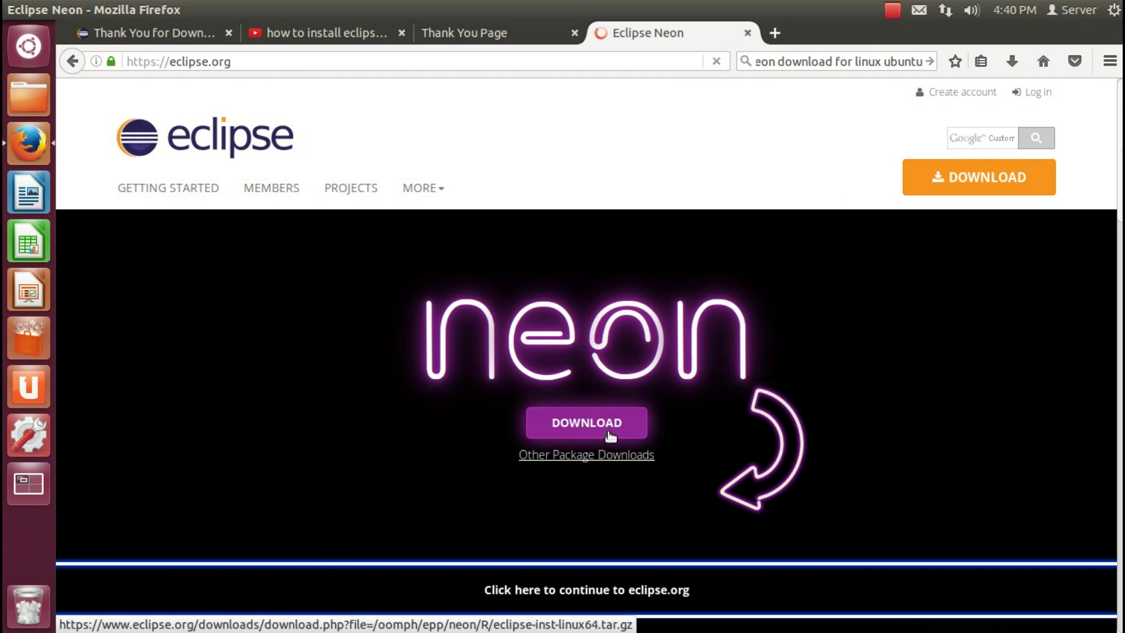
pyautogui.scroll(-3, 610, 431)
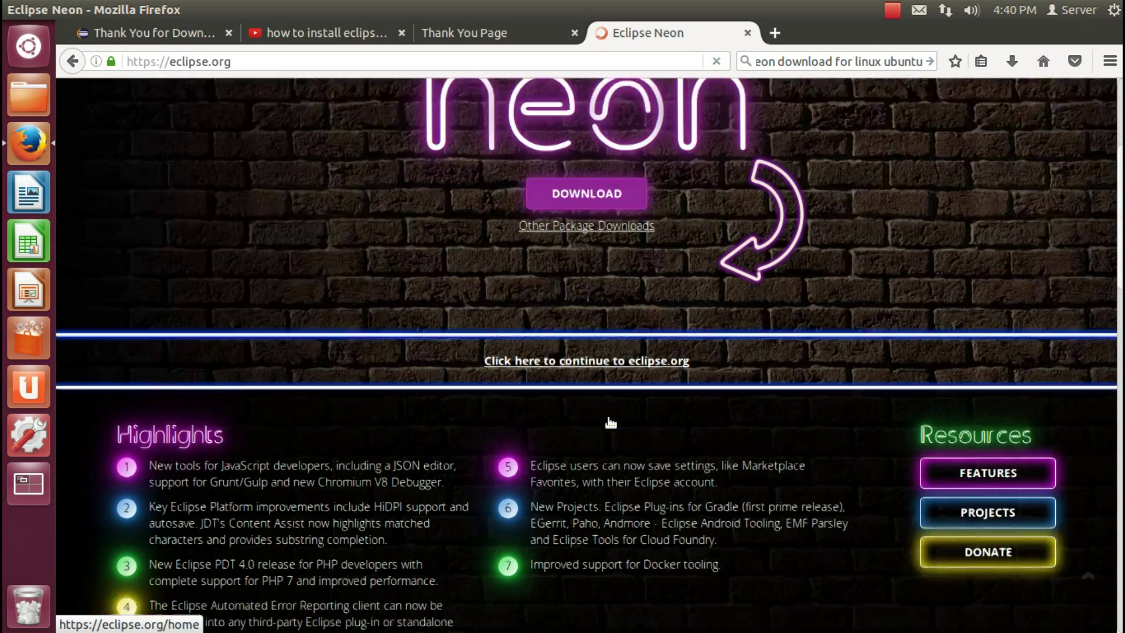
pyautogui.scroll(4, 611, 423)
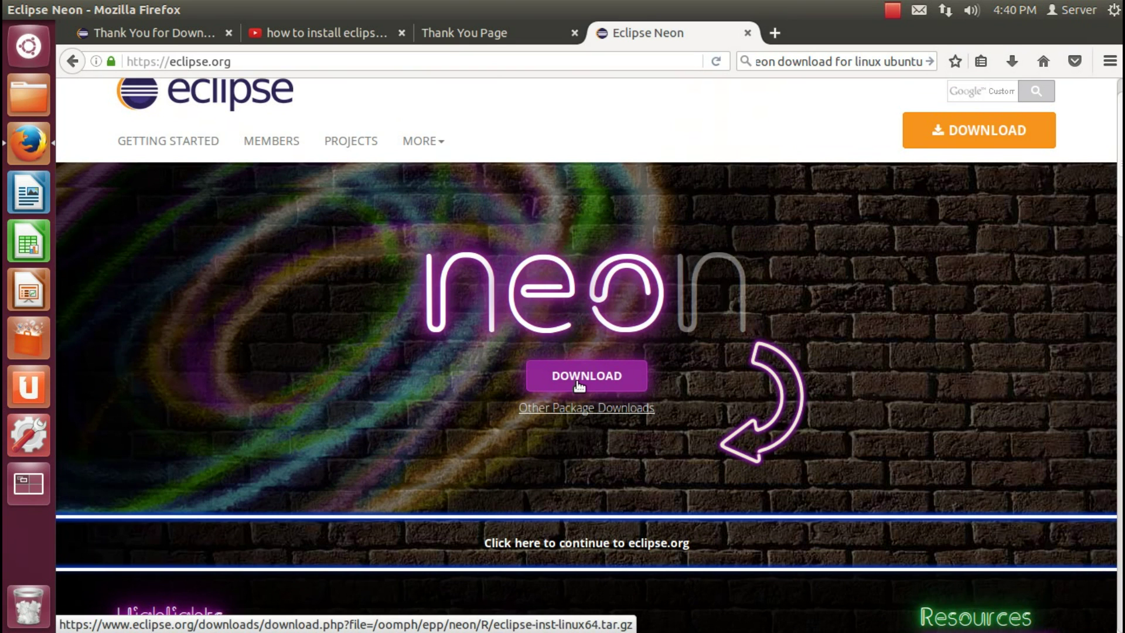
pyautogui.scroll(1, 887, 284)
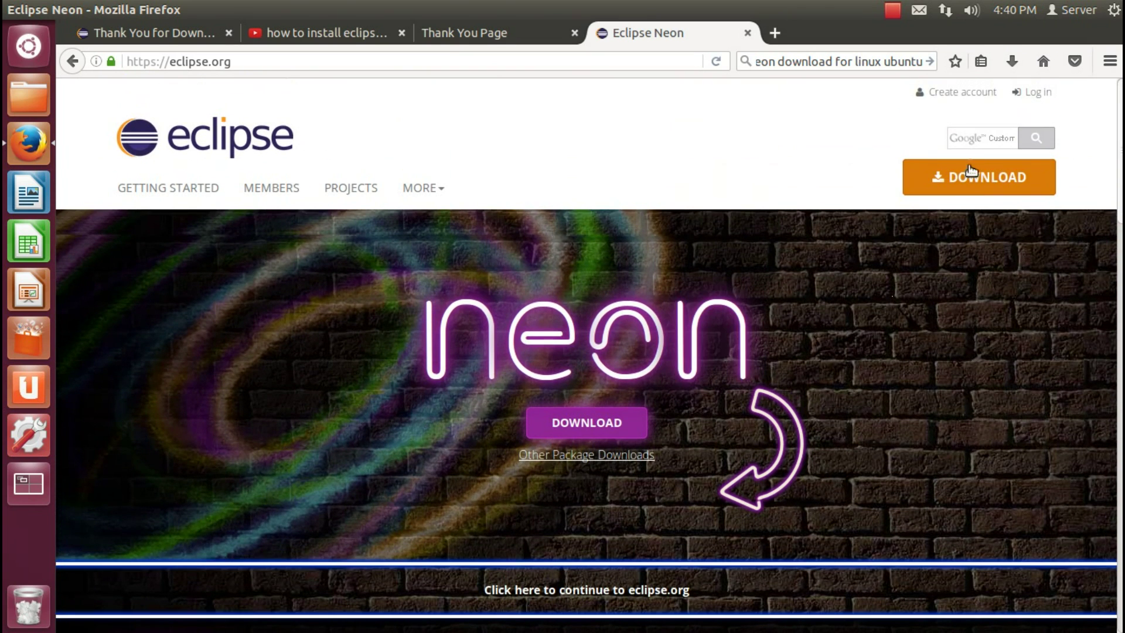
# Go to the Eclipse downloads page and choose the 64-bit Neon installer download
pyautogui.click(973, 172)
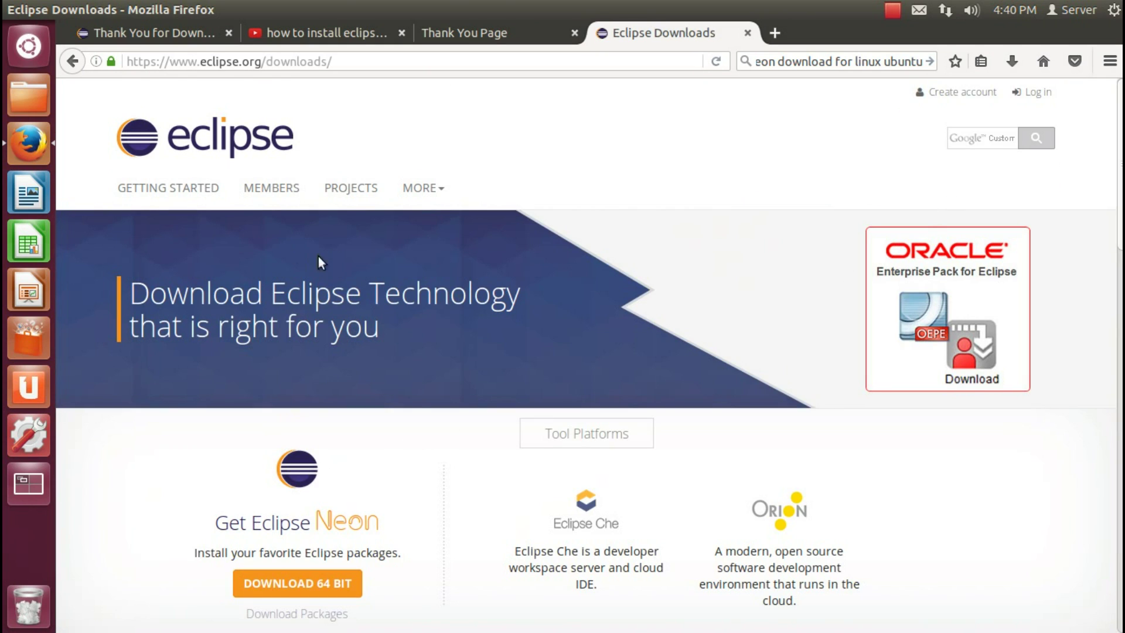
pyautogui.scroll(-3, 344, 464)
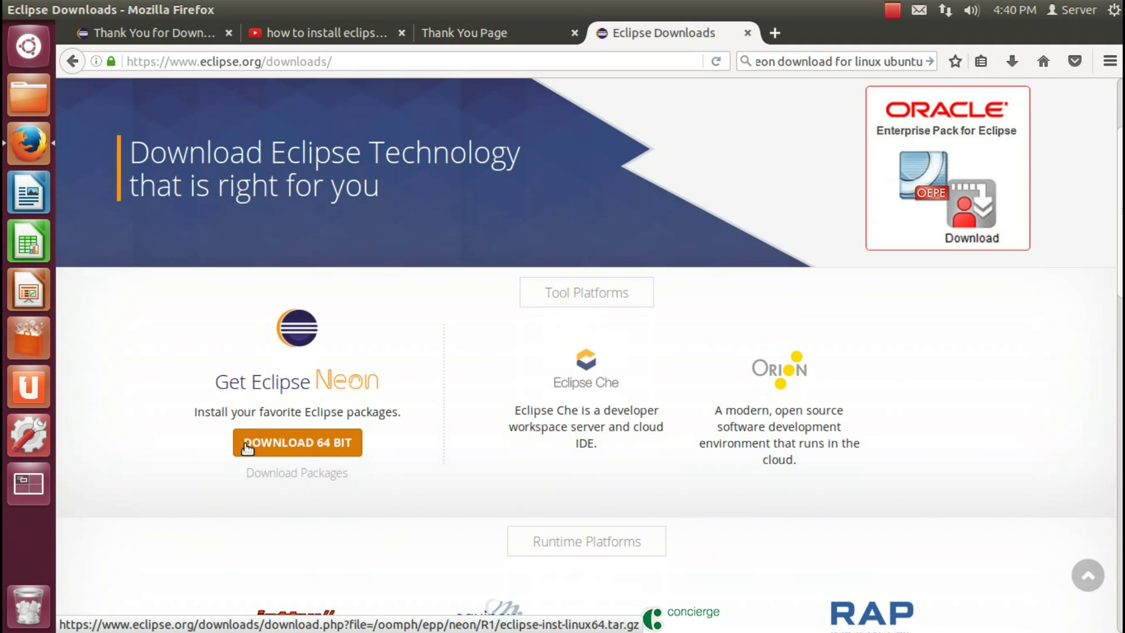
pyautogui.click(317, 446)
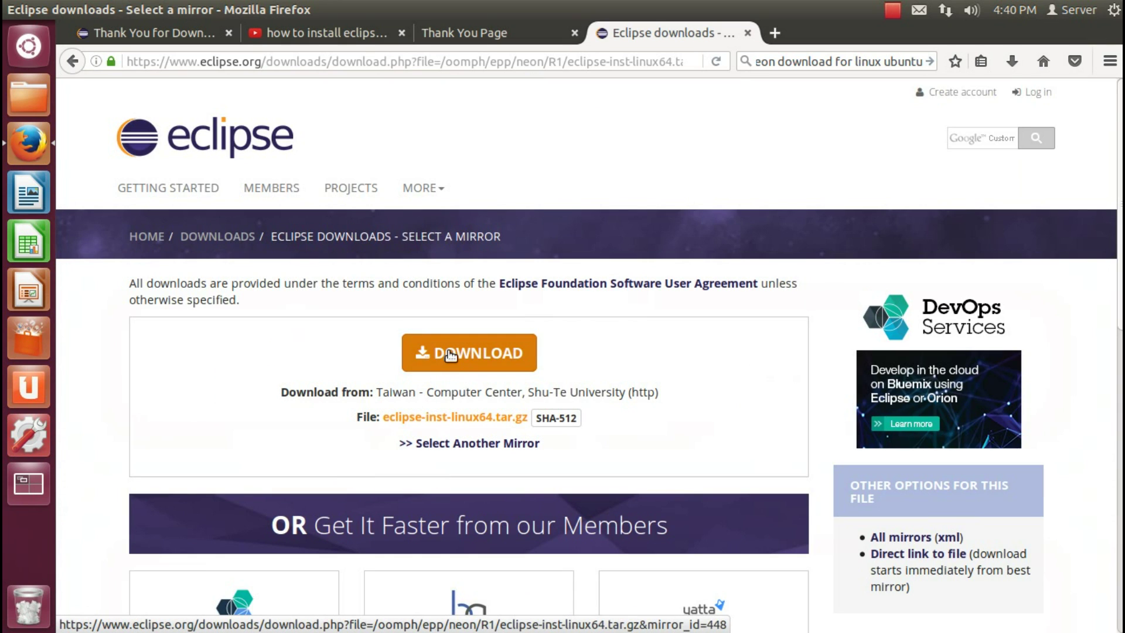
# Save eclipse-inst-linux64.tar.gz from the Taiwan mirror and show its download progress
pyautogui.click(478, 362)
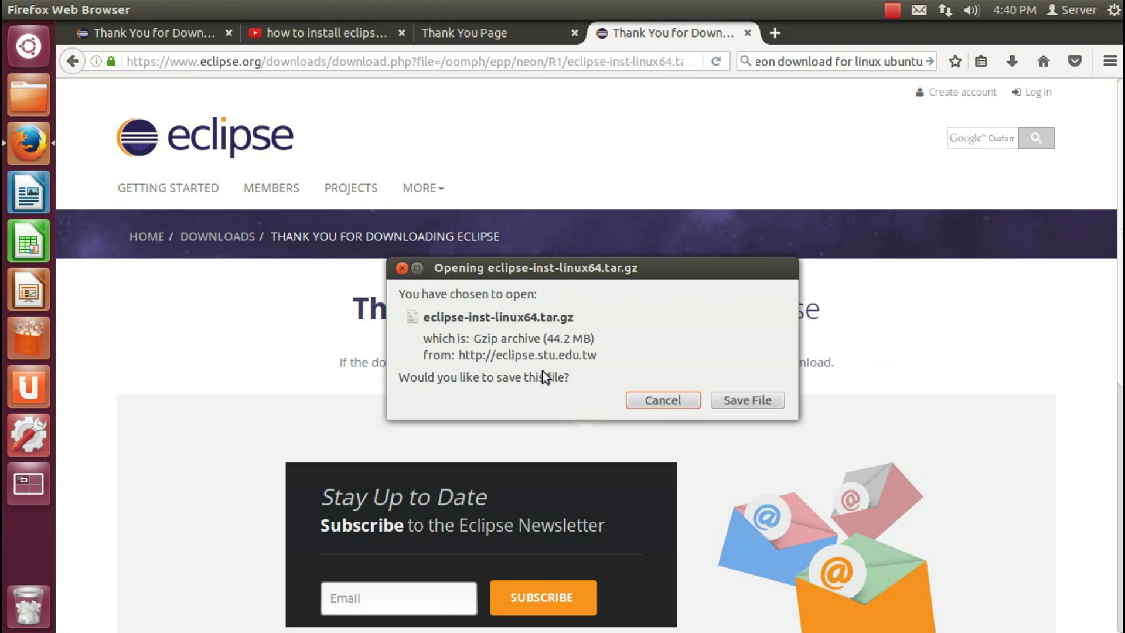
pyautogui.doubleClick(552, 338)
pyautogui.click(749, 405)
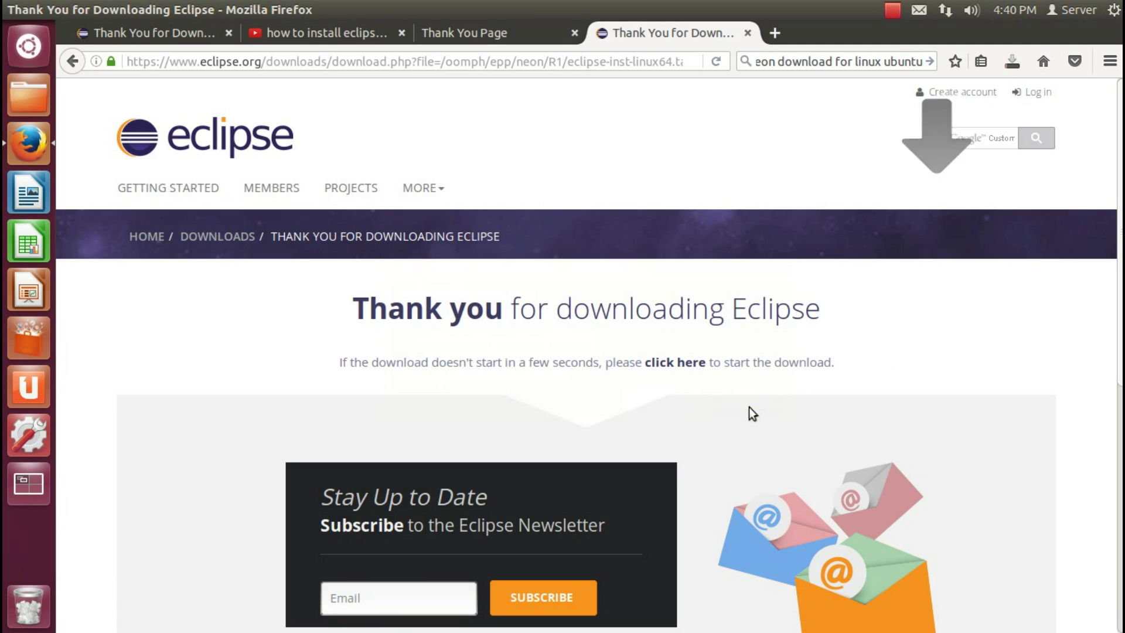
pyautogui.click(1013, 62)
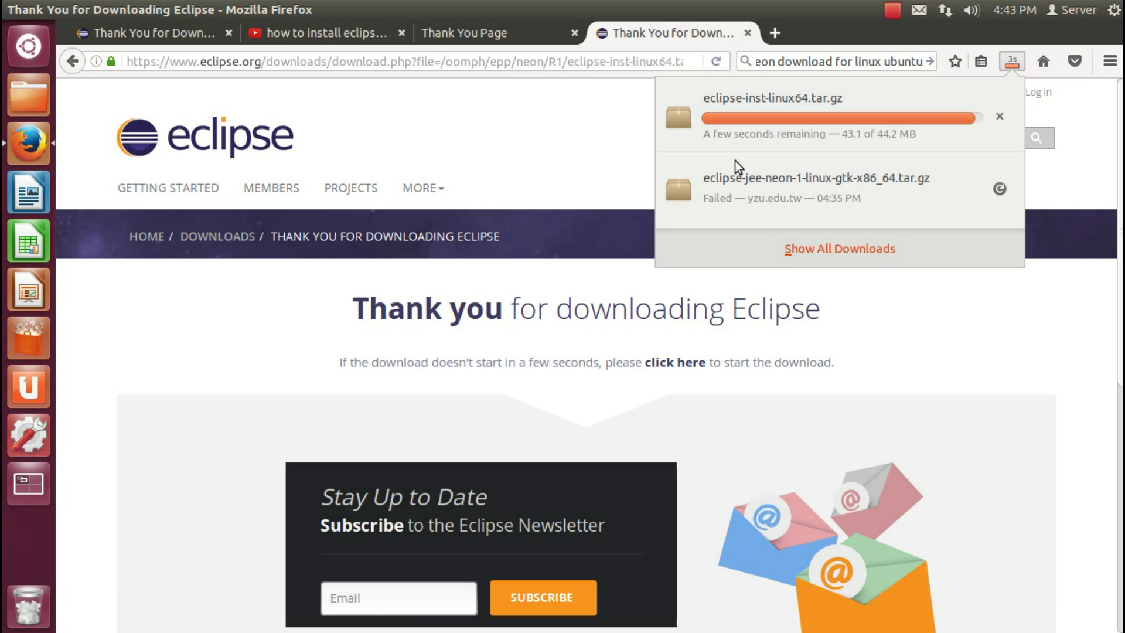
# Open the downloaded installer's containing folder and copy the archive
pyautogui.rightClick(792, 126)
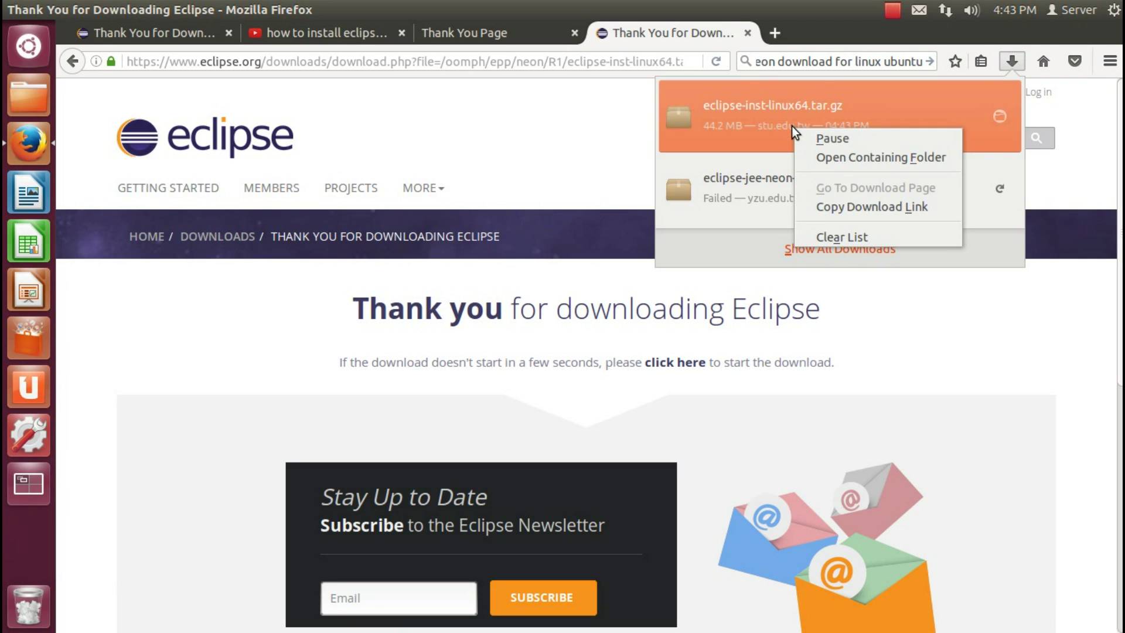
pyautogui.click(840, 163)
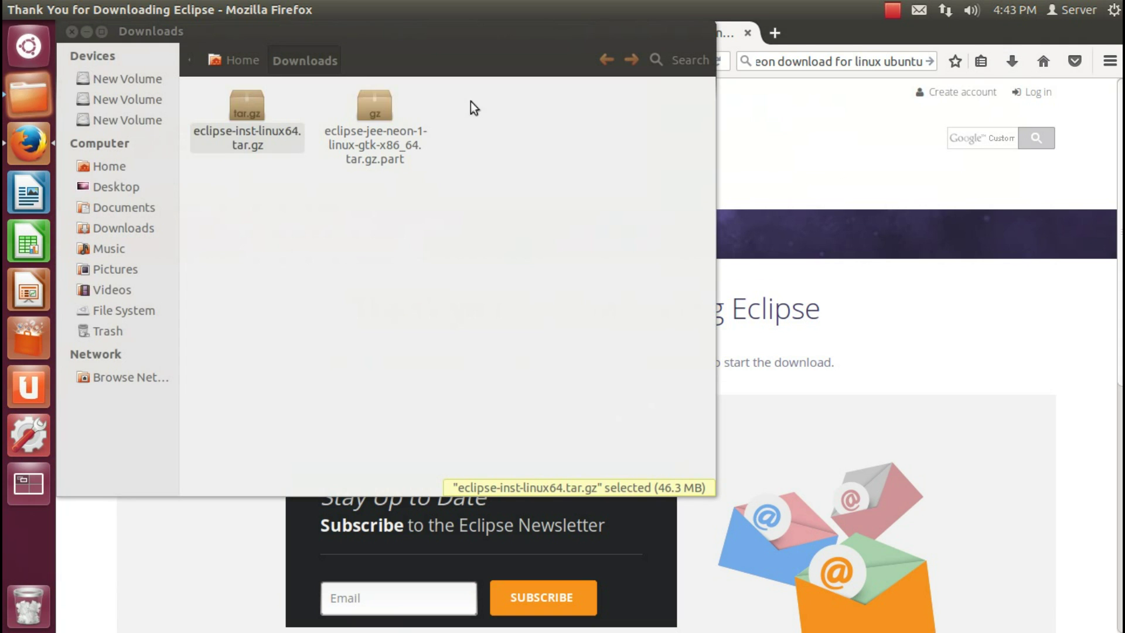
pyautogui.rightClick(264, 146)
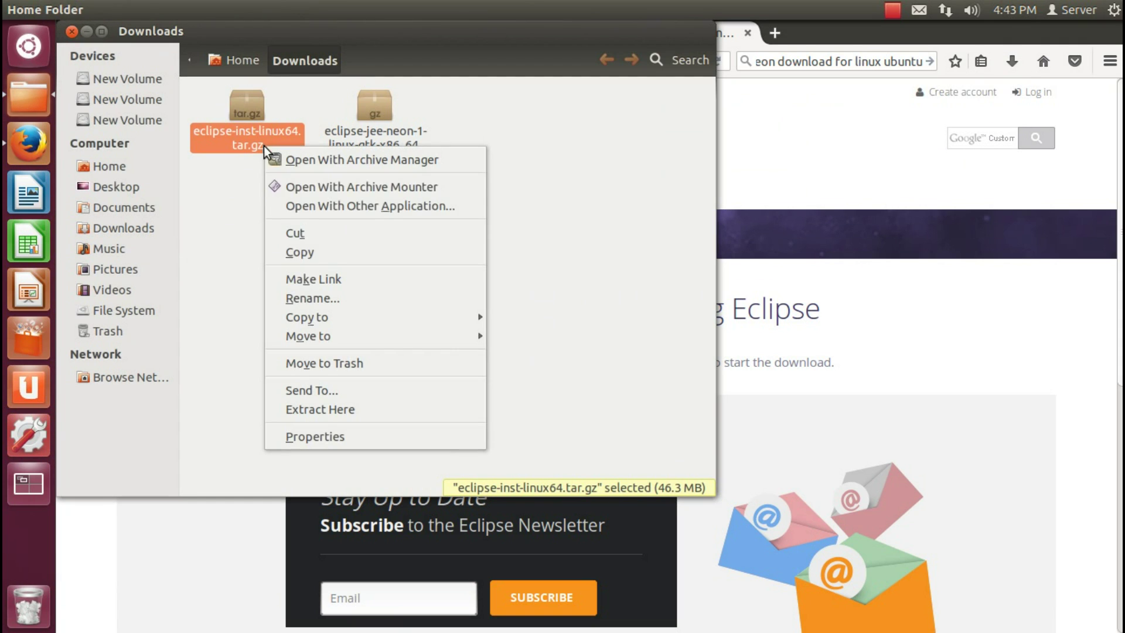
pyautogui.click(308, 258)
# Create a new folder named eclipse on the Desktop
pyautogui.click(124, 187)
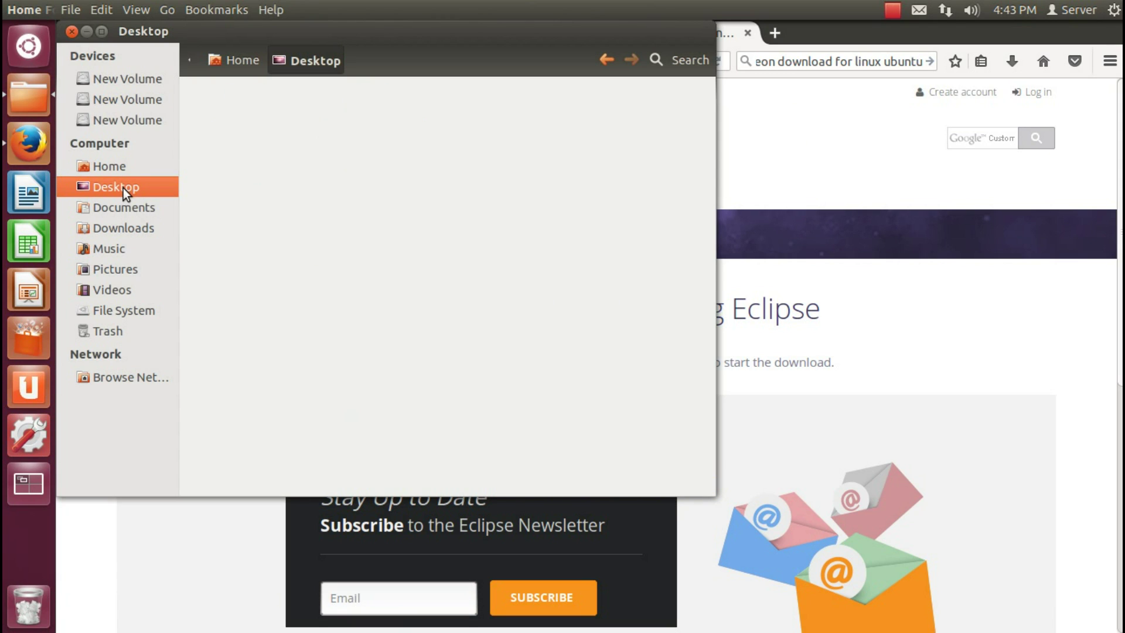
pyautogui.doubleClick(412, 33)
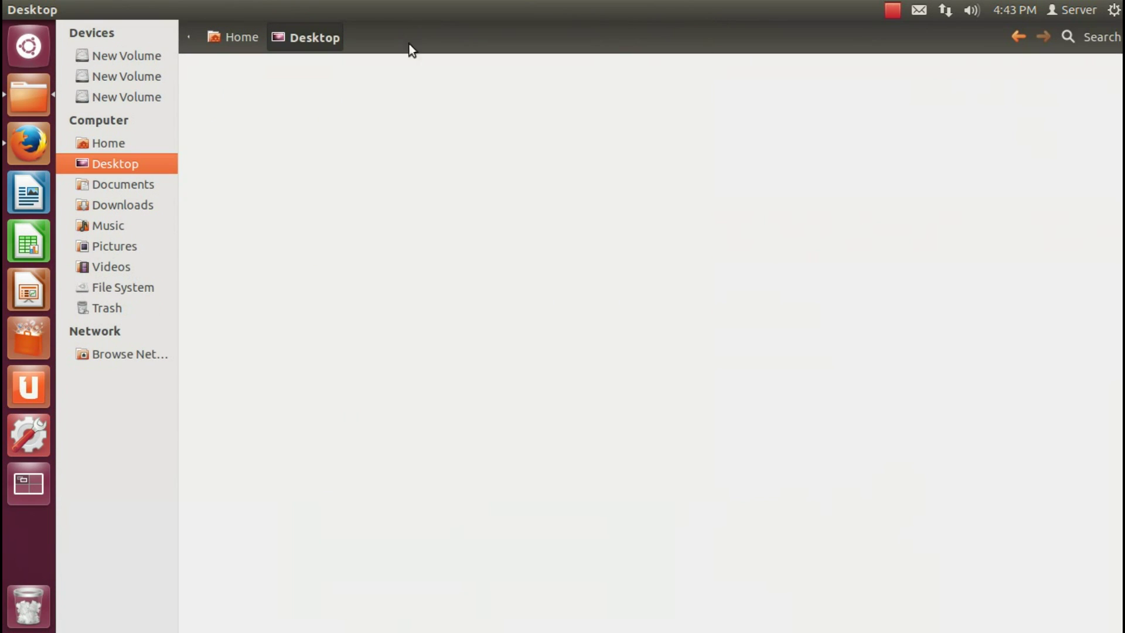
pyautogui.rightClick(522, 276)
pyautogui.click(580, 290)
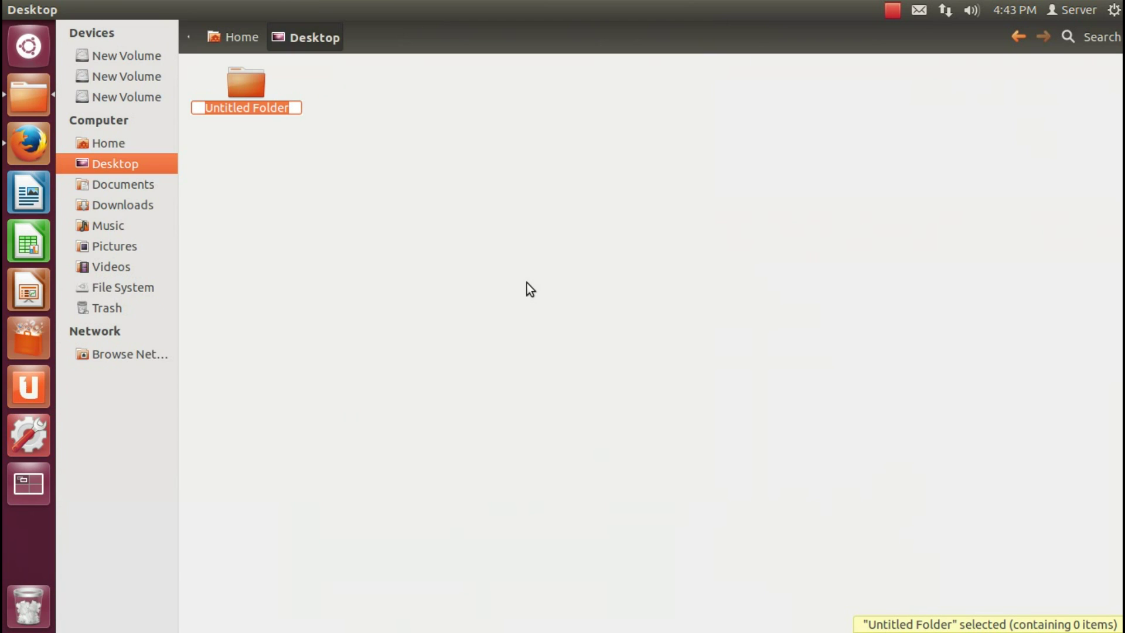
pyautogui.write('e')
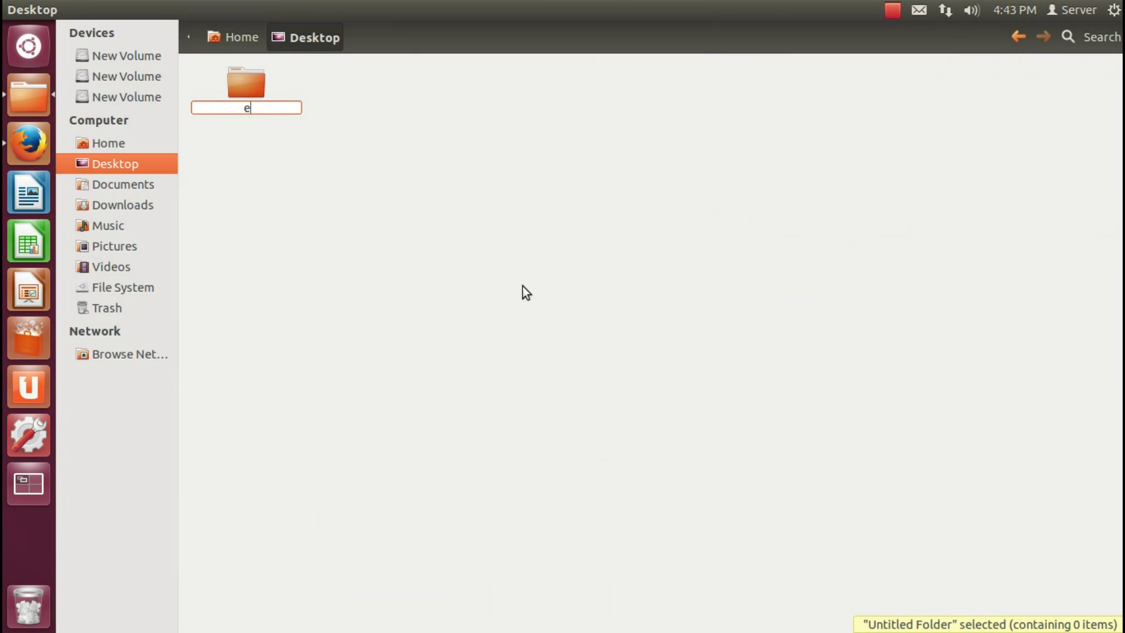
pyautogui.write('clipse')
pyautogui.press('Return')
pyautogui.press('Return')
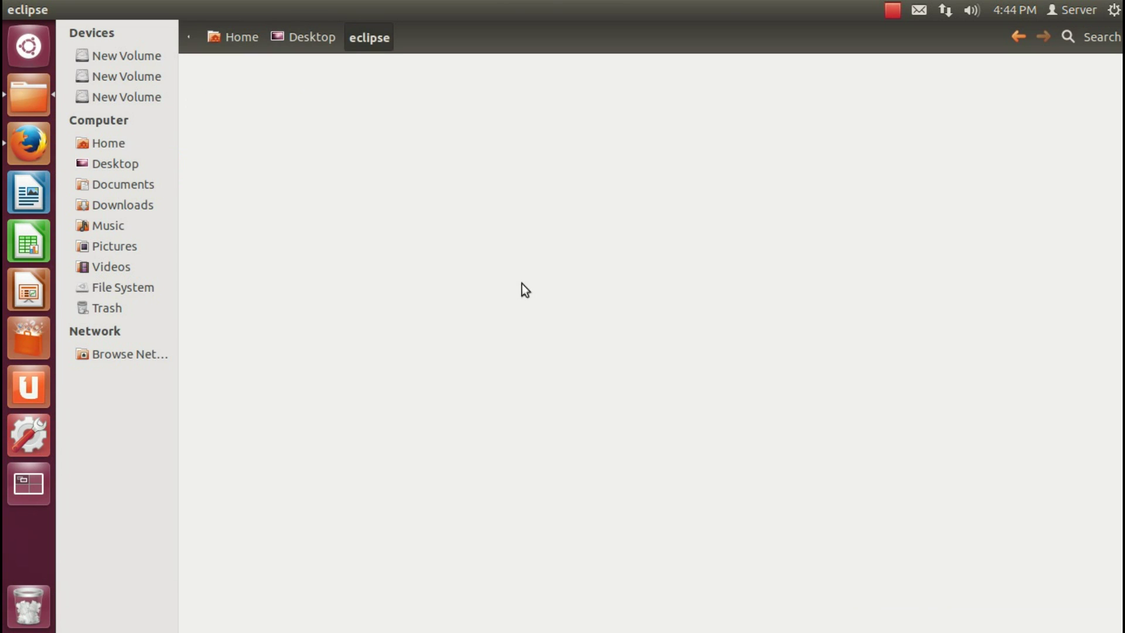
# Paste the installer archive into the eclipse folder
pyautogui.rightClick(525, 206)
pyautogui.click(591, 341)
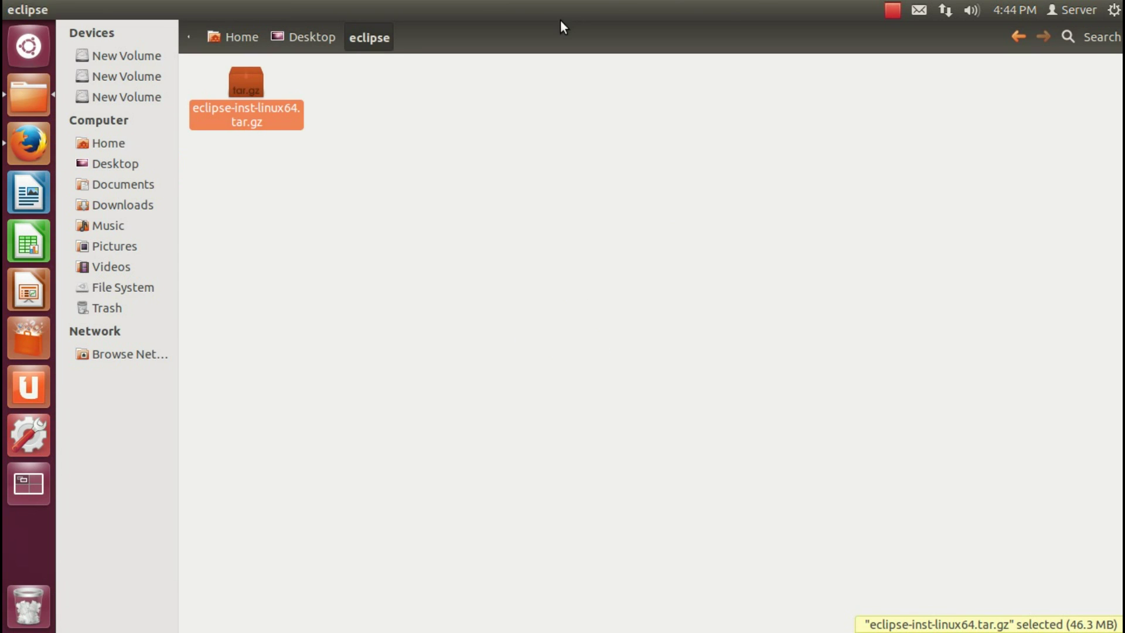
pyautogui.moveTo(562, 16); pyautogui.dragTo(616, 3)
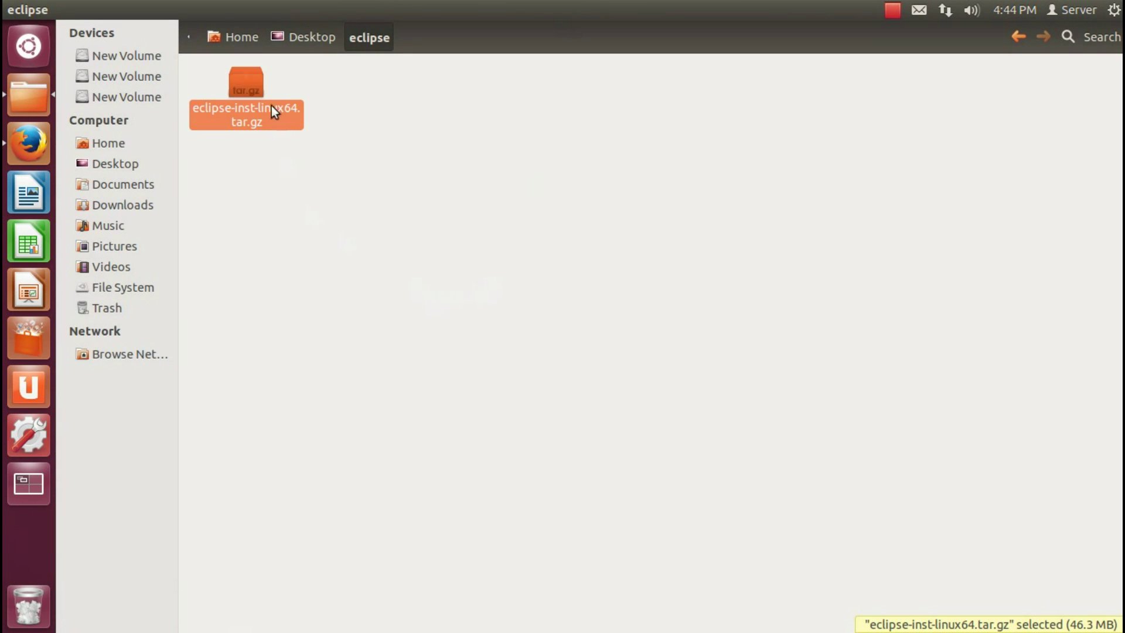
# Extract the tar.gz archive here and open the eclipse-installer folder
pyautogui.rightClick(257, 91)
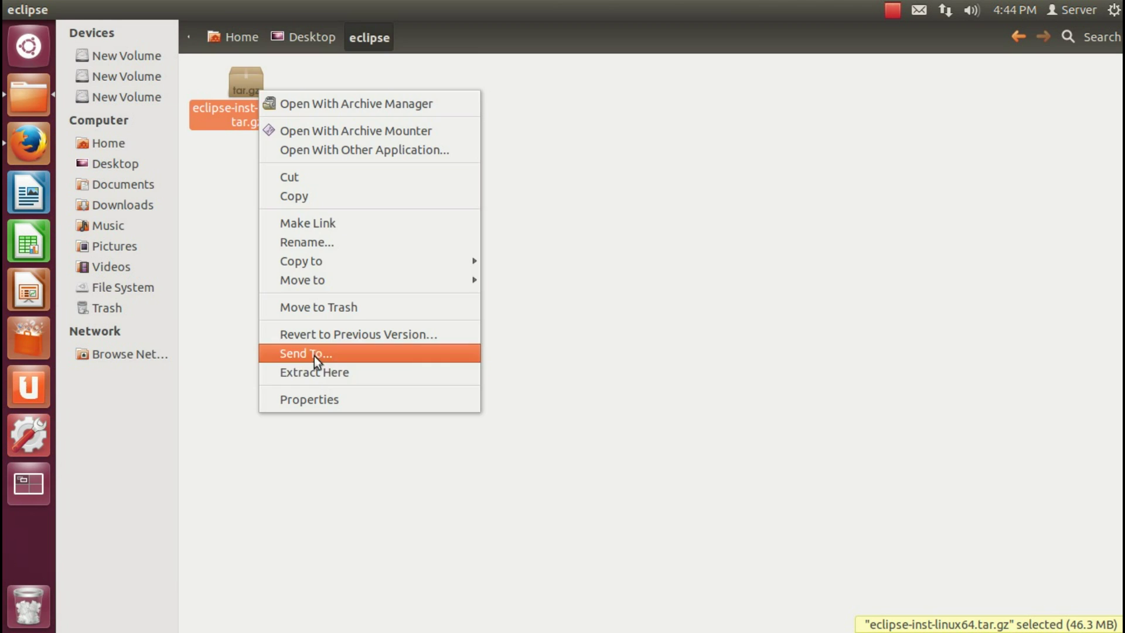
pyautogui.click(316, 373)
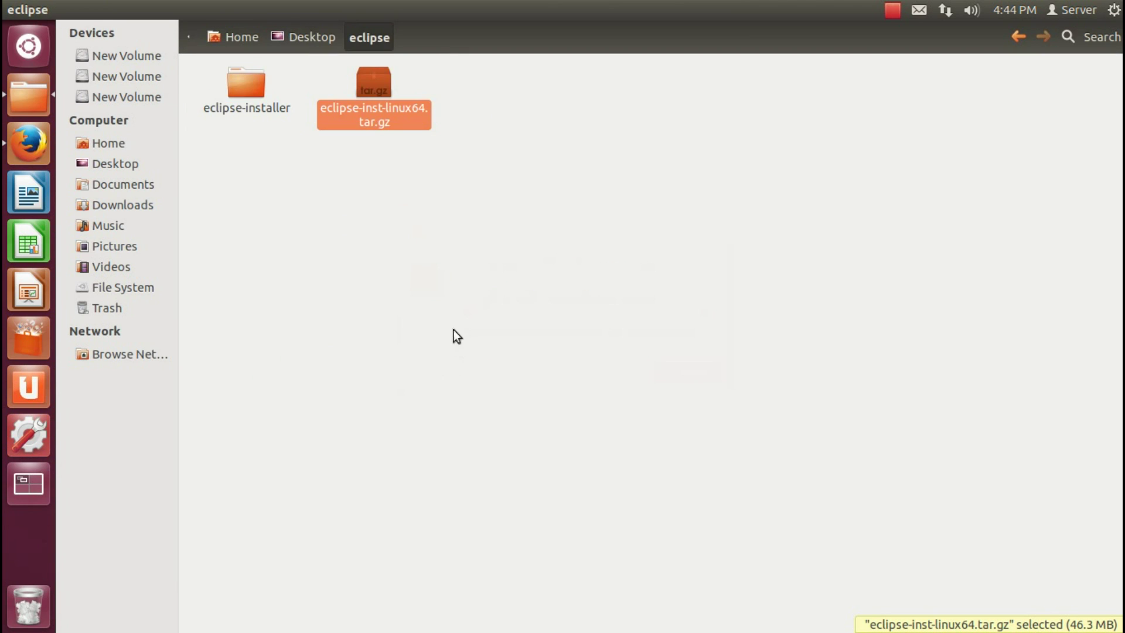
pyautogui.doubleClick(244, 103)
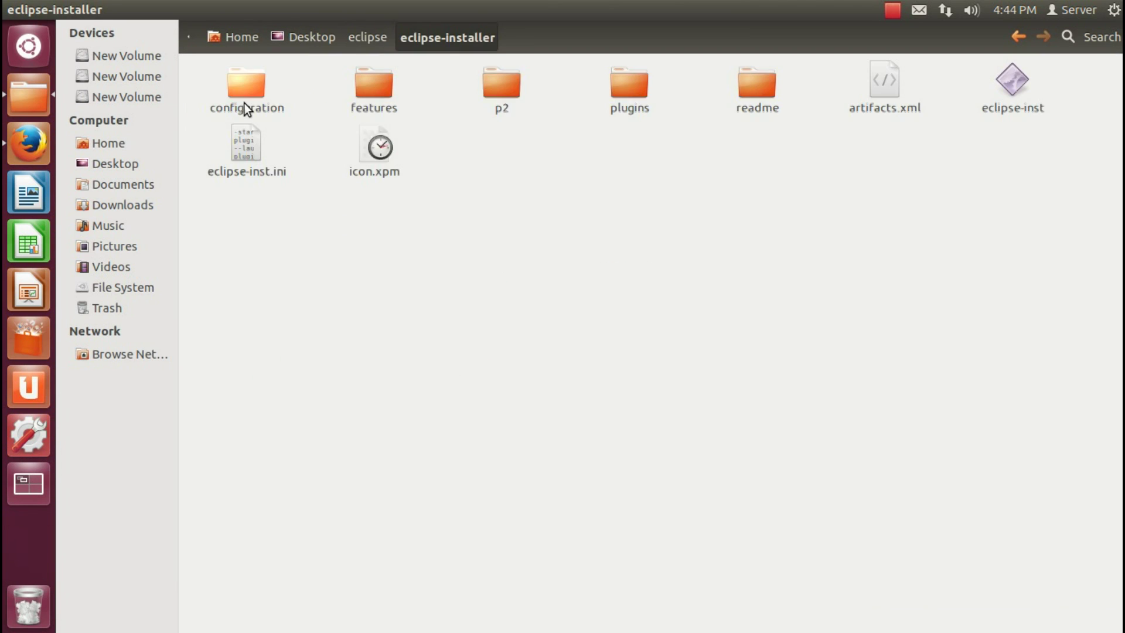
# Try launching eclipse-inst, then dismiss the no-Java-found error
pyautogui.click(1018, 108)
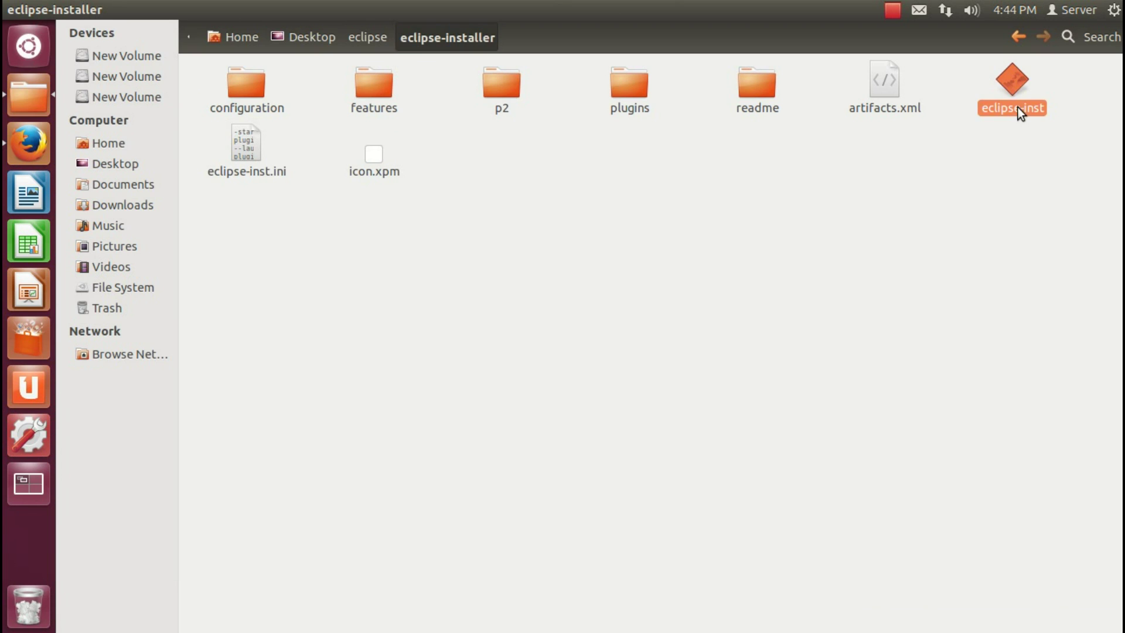
pyautogui.doubleClick(1018, 107)
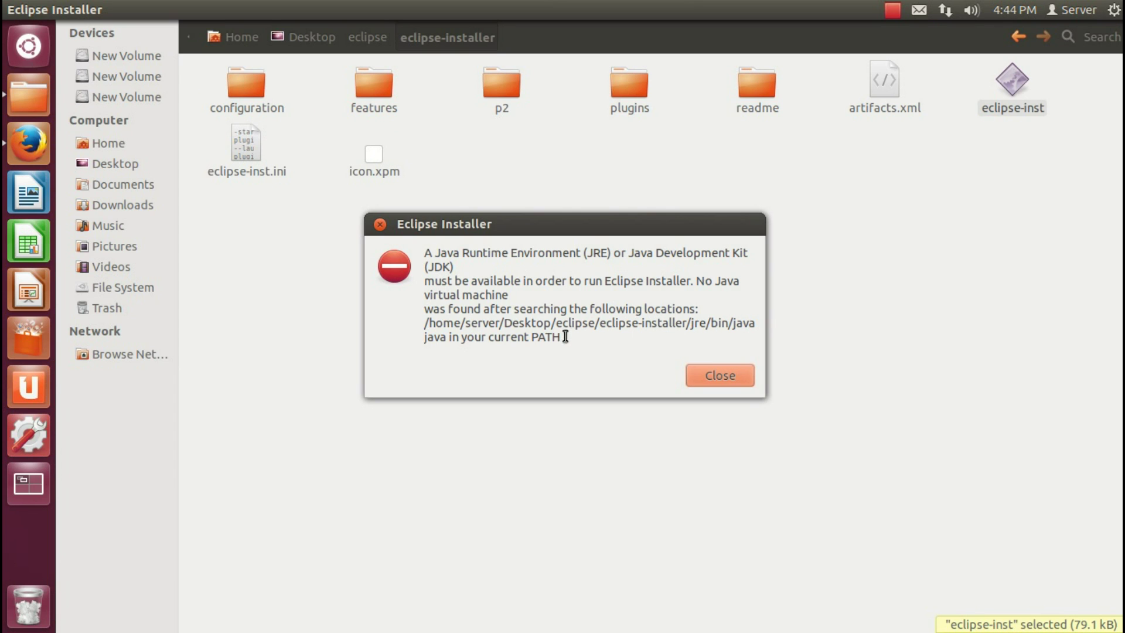
pyautogui.moveTo(563, 337)
pyautogui.mouseDown()
pyautogui.moveTo(432, 283)
pyautogui.moveTo(425, 253)
pyautogui.mouseUp()
pyautogui.click(716, 378)
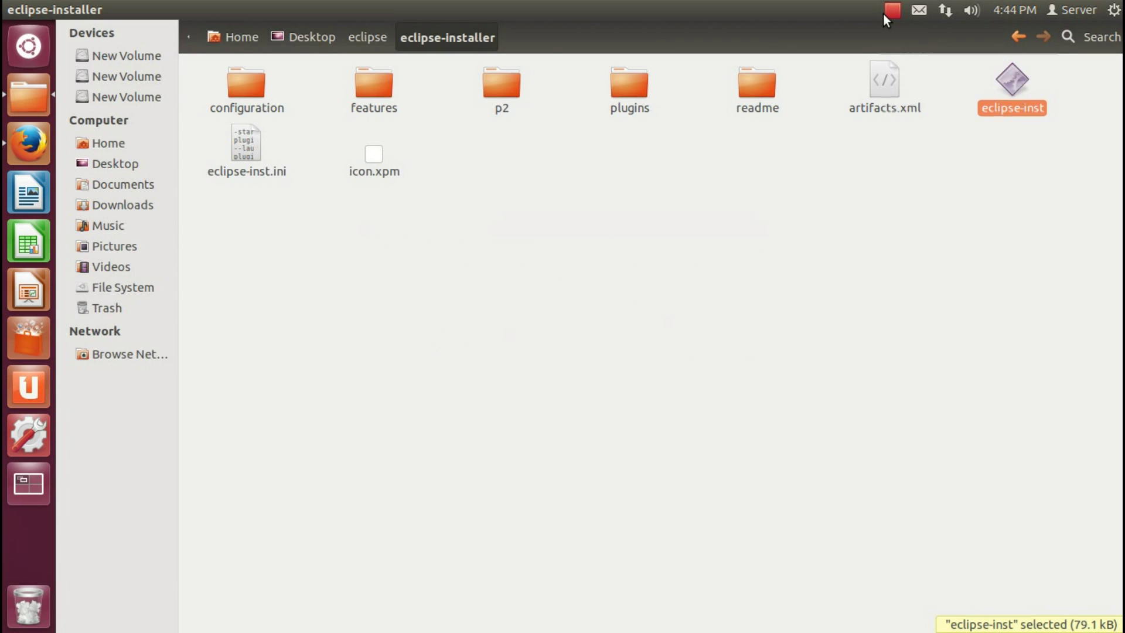
# Relaunch eclipse-inst to bring up the Eclipse Installer package list
pyautogui.click(889, 12)
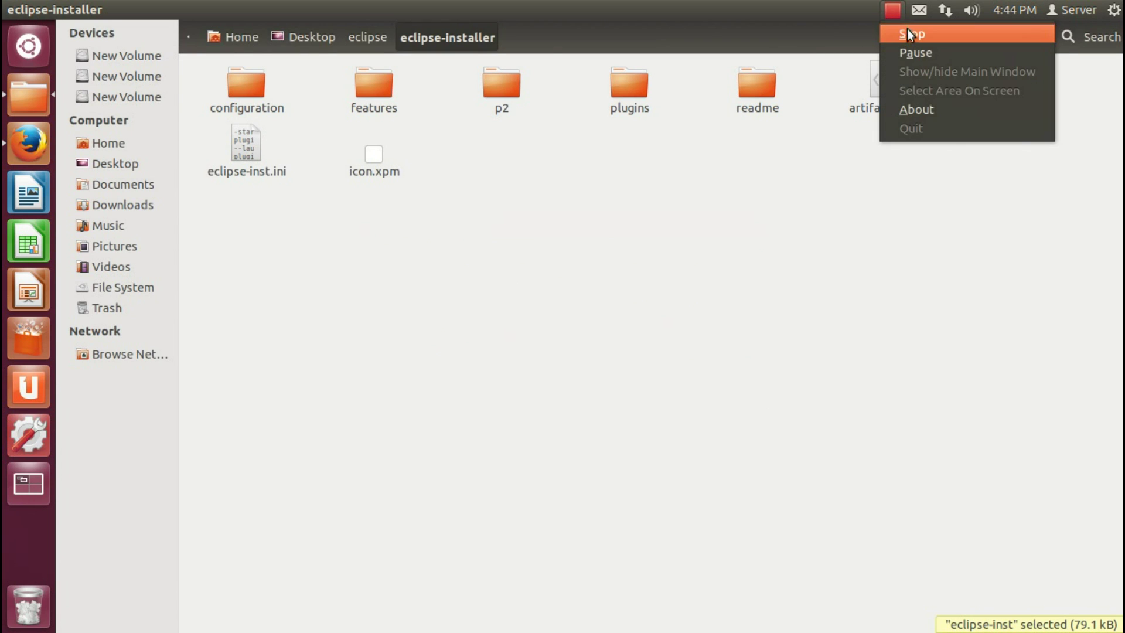
pyautogui.click(910, 32)
pyautogui.click(857, 610)
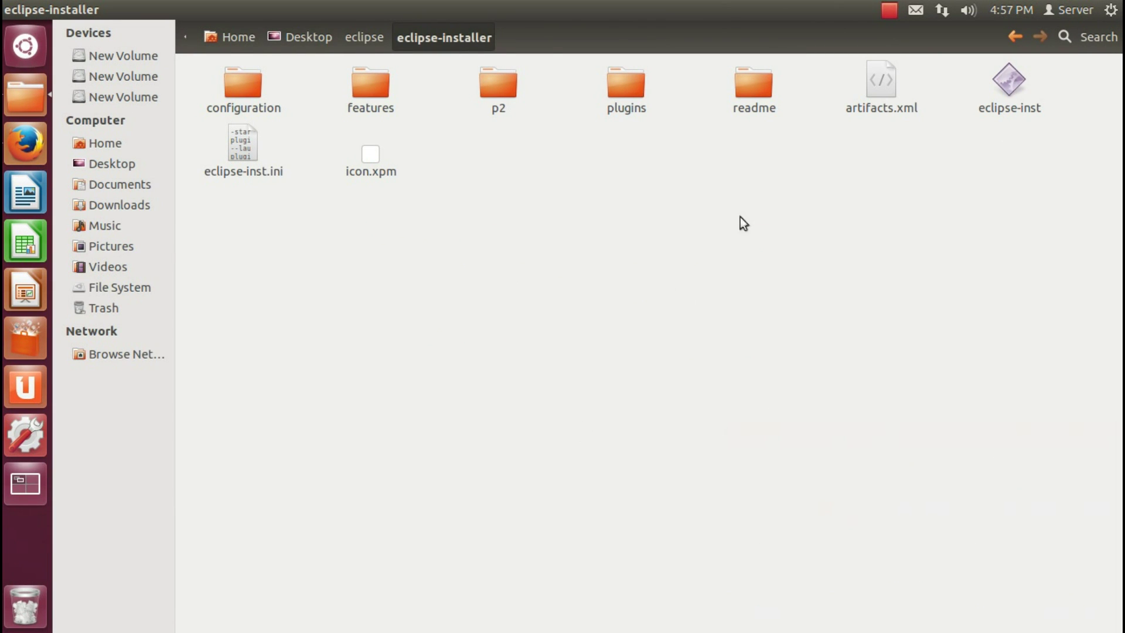
pyautogui.doubleClick(1008, 88)
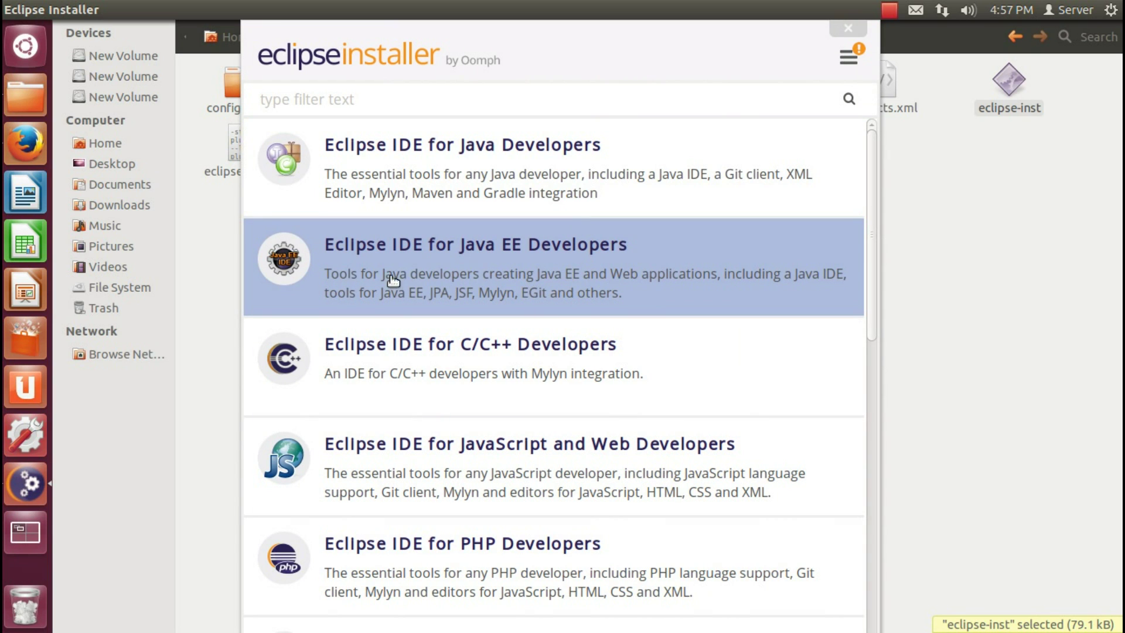
pyautogui.scroll(-5, 590, 305)
pyautogui.scroll(-2, 590, 306)
pyautogui.scroll(1, 591, 305)
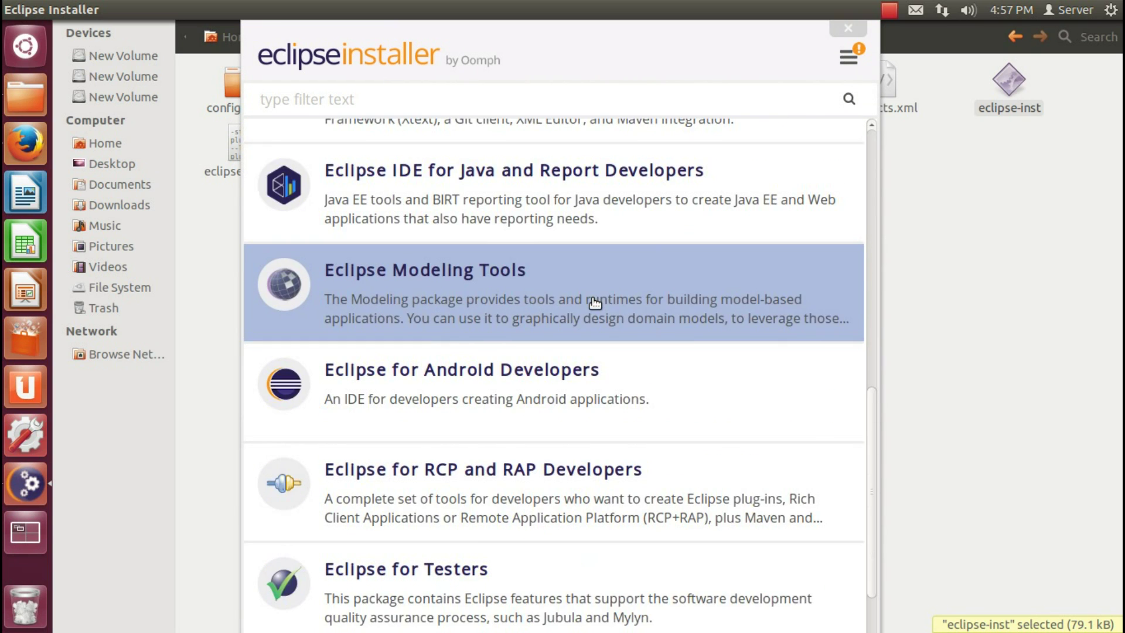
pyautogui.scroll(3, 594, 302)
pyautogui.scroll(3, 594, 303)
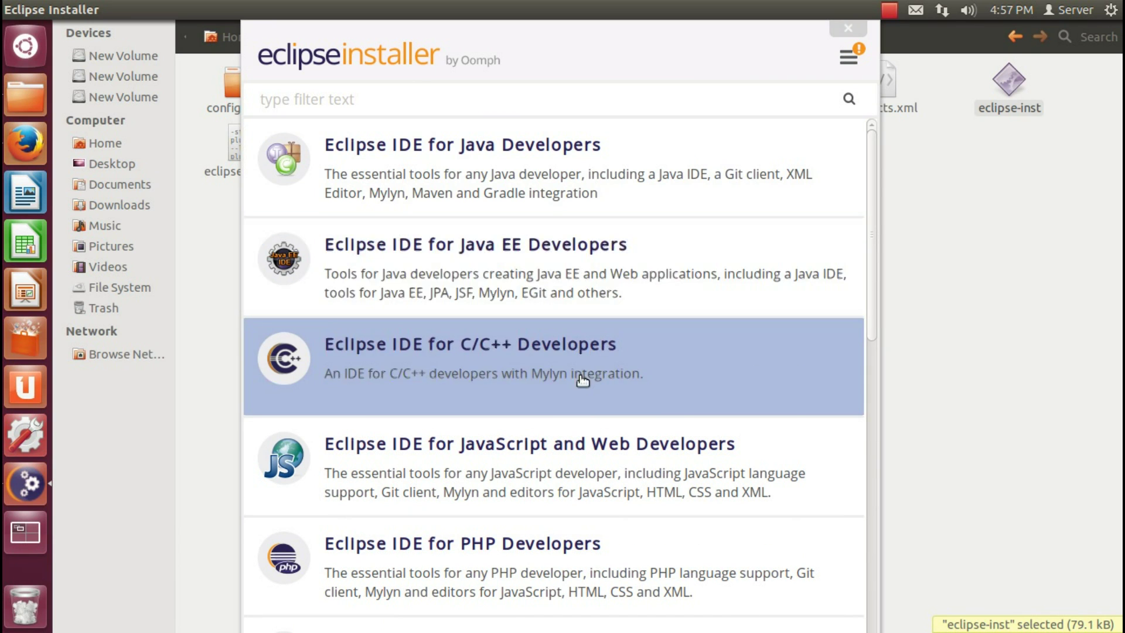
# Select Eclipse IDE for Java EE Developers, targeting /home/server/eclipse/jee-neon
pyautogui.click(456, 268)
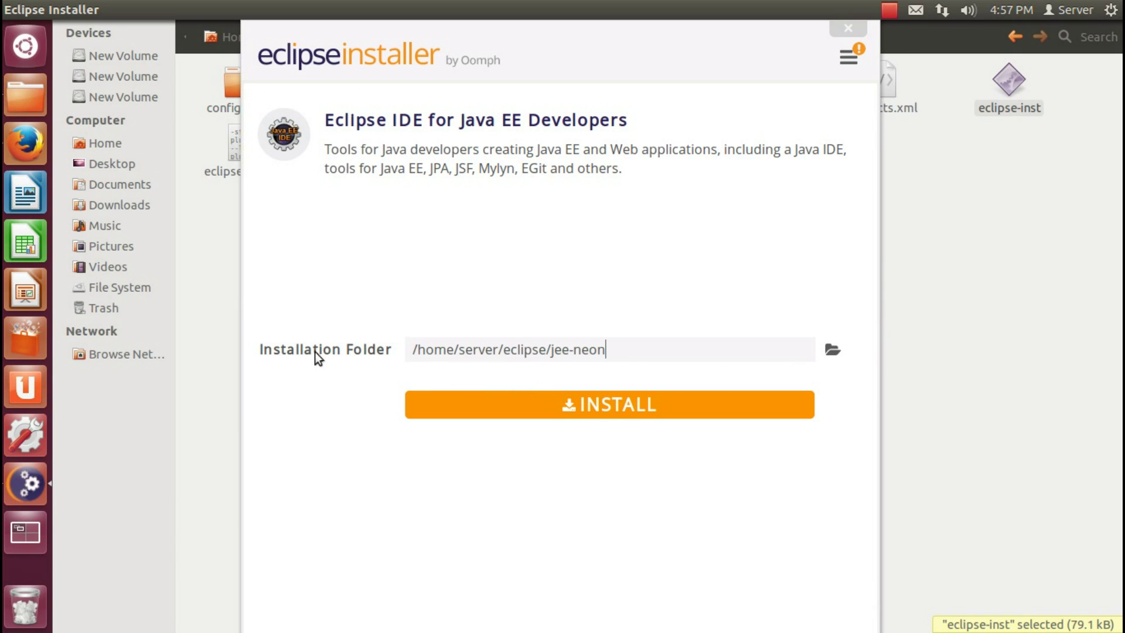
# Begin installing the Java EE package into /home/server/eclipse/jee-neon
pyautogui.click(624, 406)
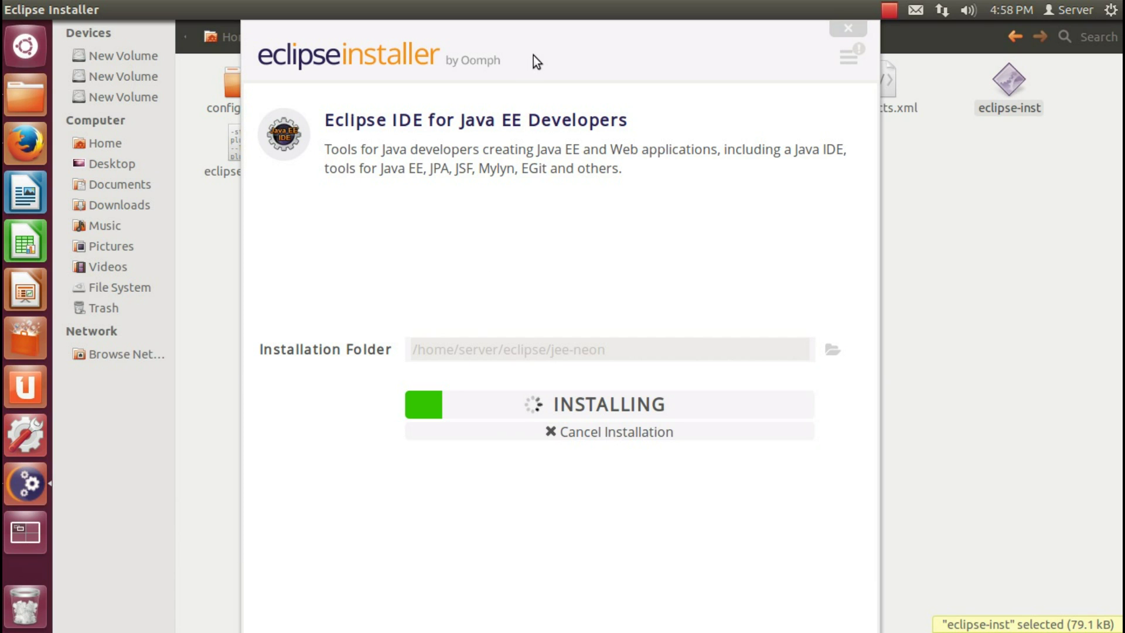
pyautogui.moveTo(533, 56); pyautogui.dragTo(533, 62)
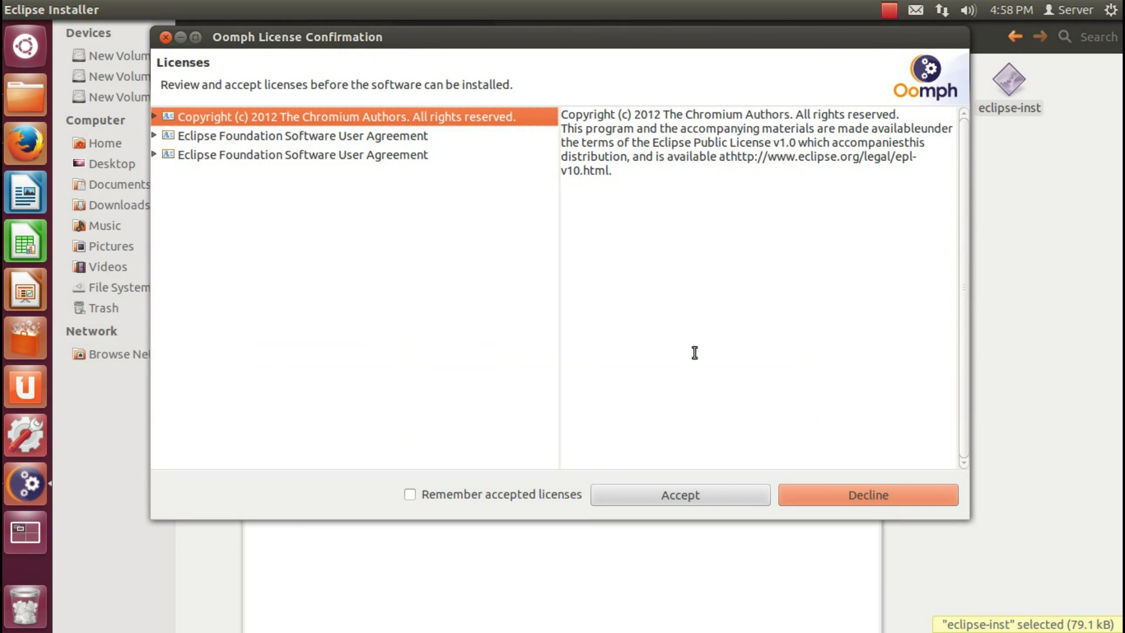
# Tick Remember accepted licenses and accept the Oomph licence agreements
pyautogui.click(461, 496)
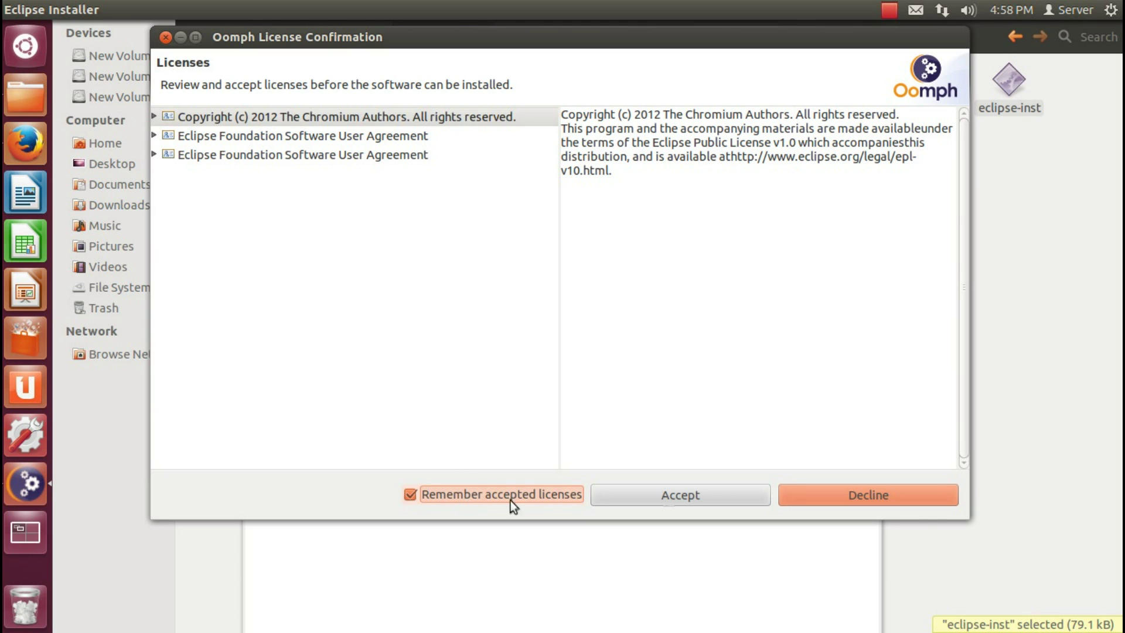
pyautogui.click(693, 485)
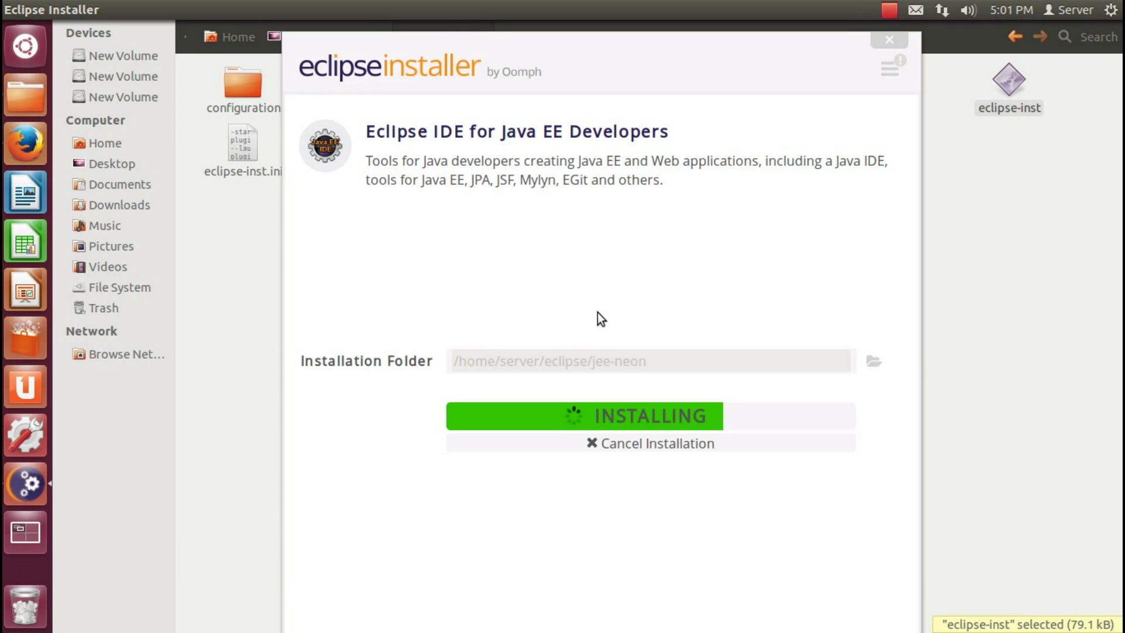
# After installation completes, launch the new Eclipse Neon.1 IDE
pyautogui.click(889, 9)
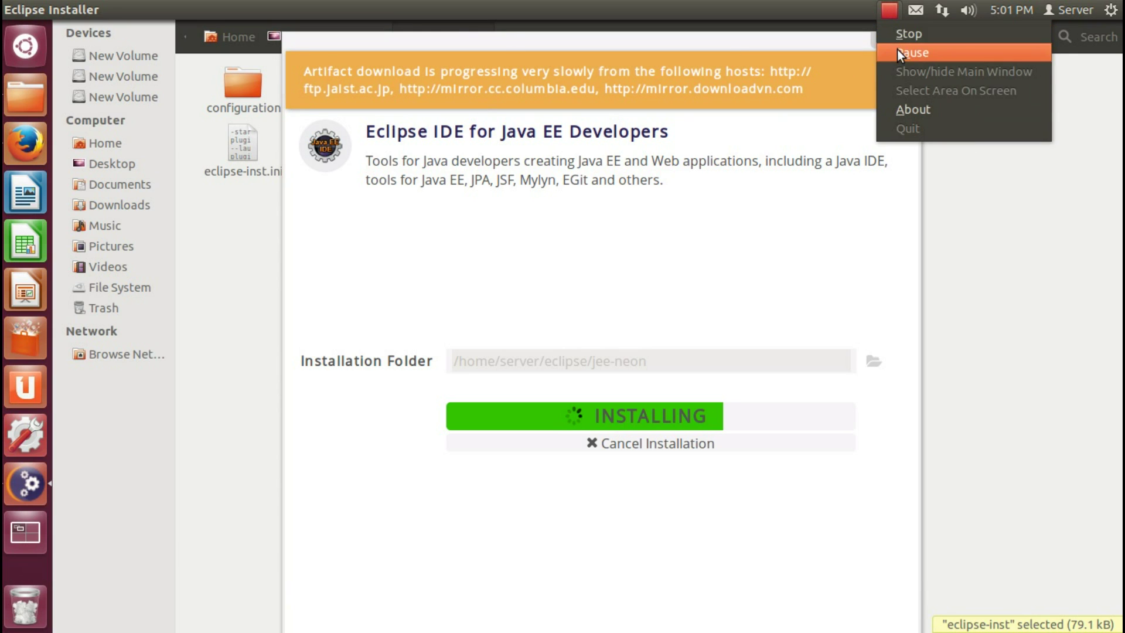
pyautogui.click(912, 52)
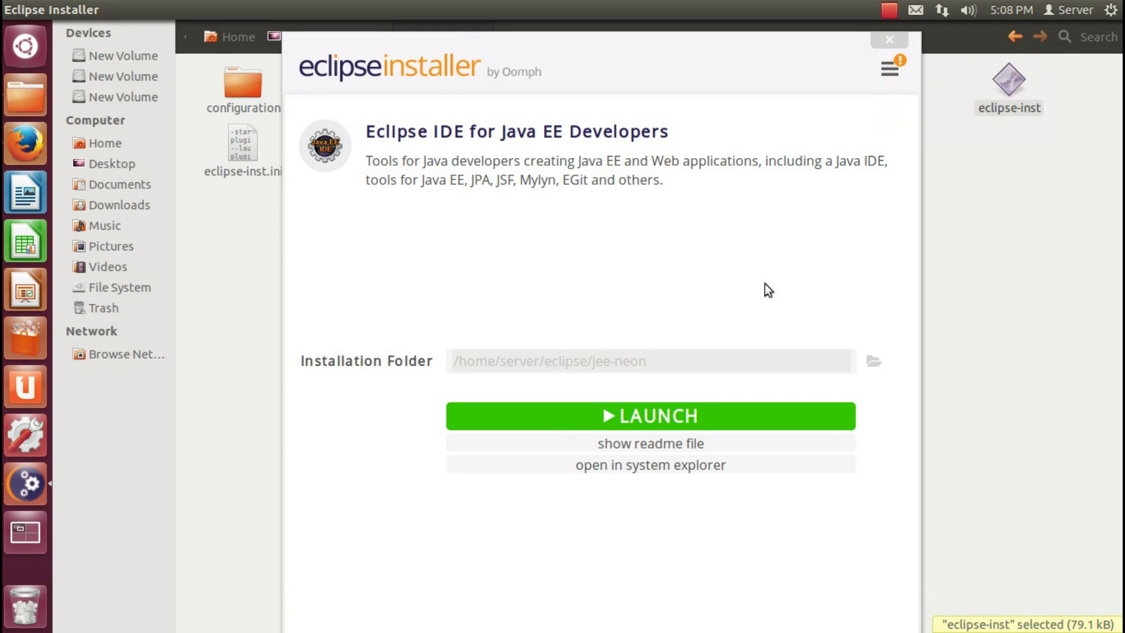
pyautogui.click(643, 409)
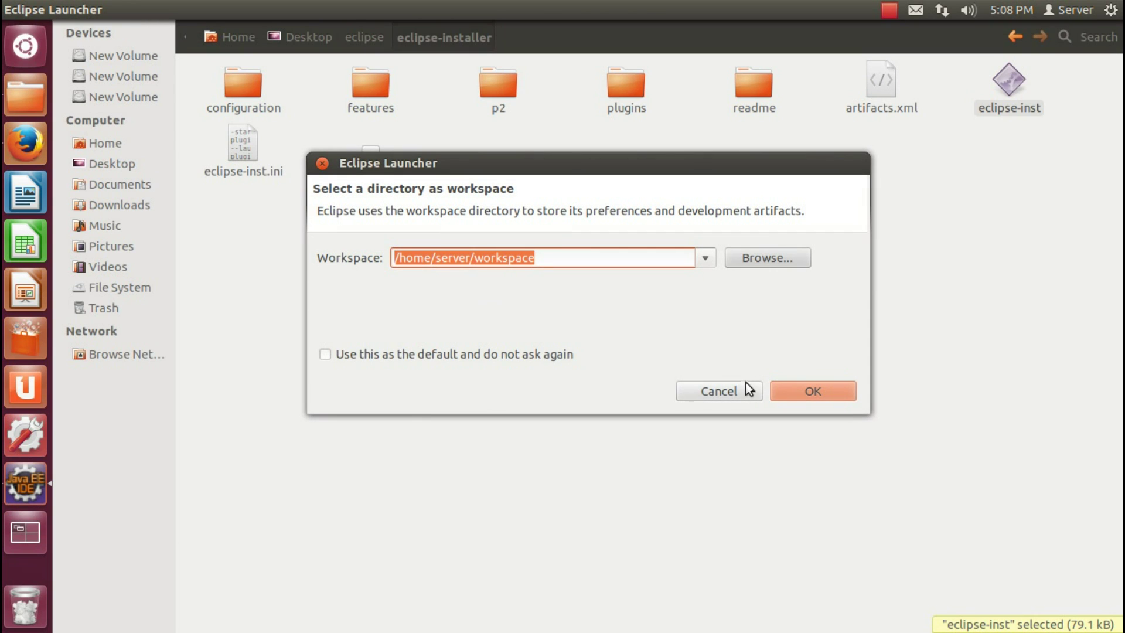
# Change the workspace path to /home/server/dollar and confirm it
pyautogui.click(544, 257)
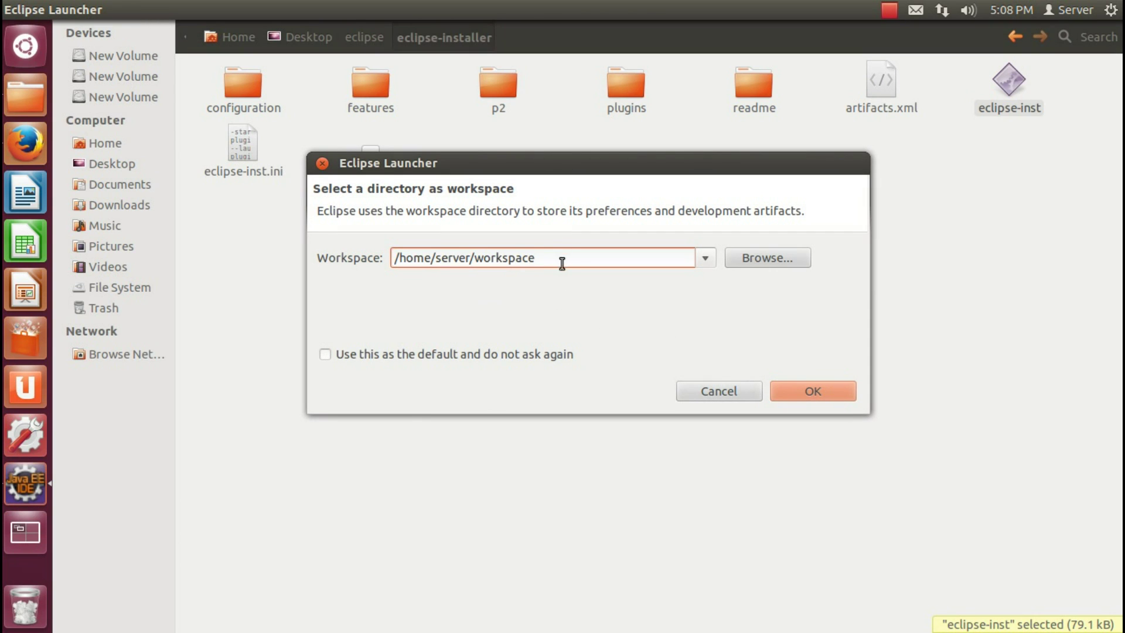
pyautogui.press('BackSpace')
pyautogui.press('BackSpace')
pyautogui.press('BackSpace')
pyautogui.press('BackSpace')
pyautogui.press('BackSpace')
pyautogui.press('BackSpace')
pyautogui.press('BackSpace')
pyautogui.write('dol')
pyautogui.write('lar')
pyautogui.press('Return')
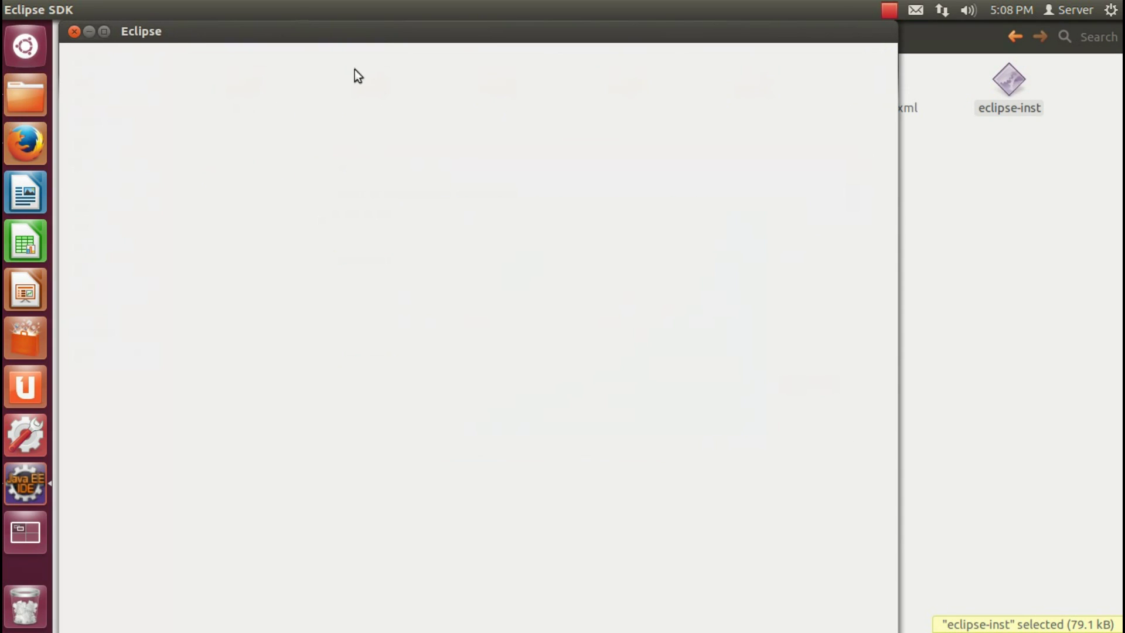
# Maximize the Eclipse window, then close the Welcome page, Outline and Task List views
pyautogui.doubleClick(305, 38)
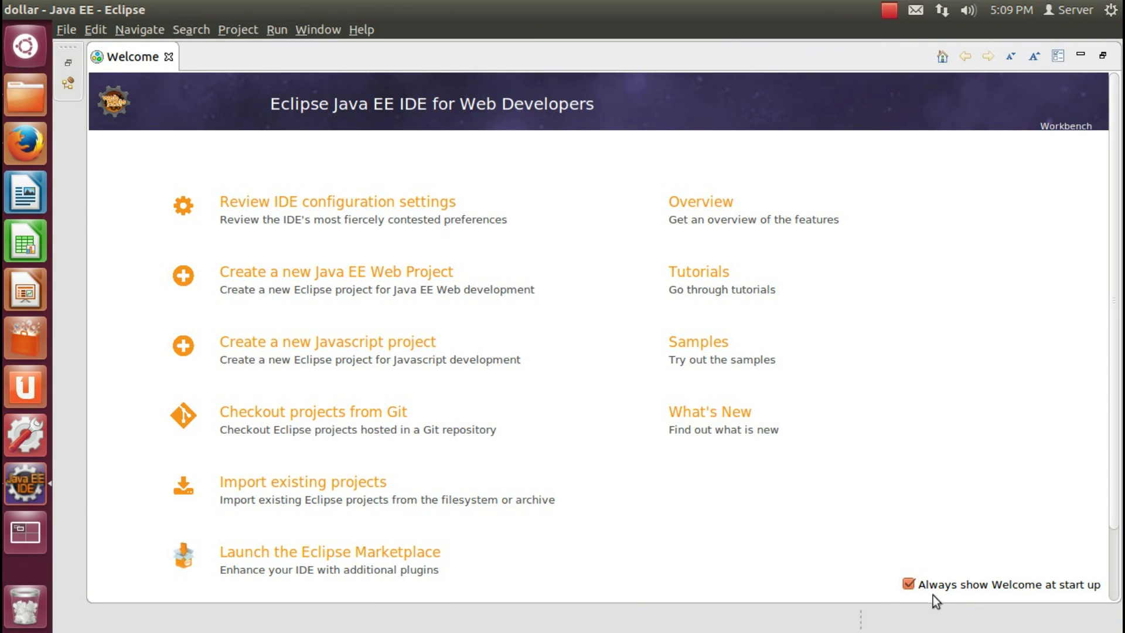
pyautogui.click(68, 63)
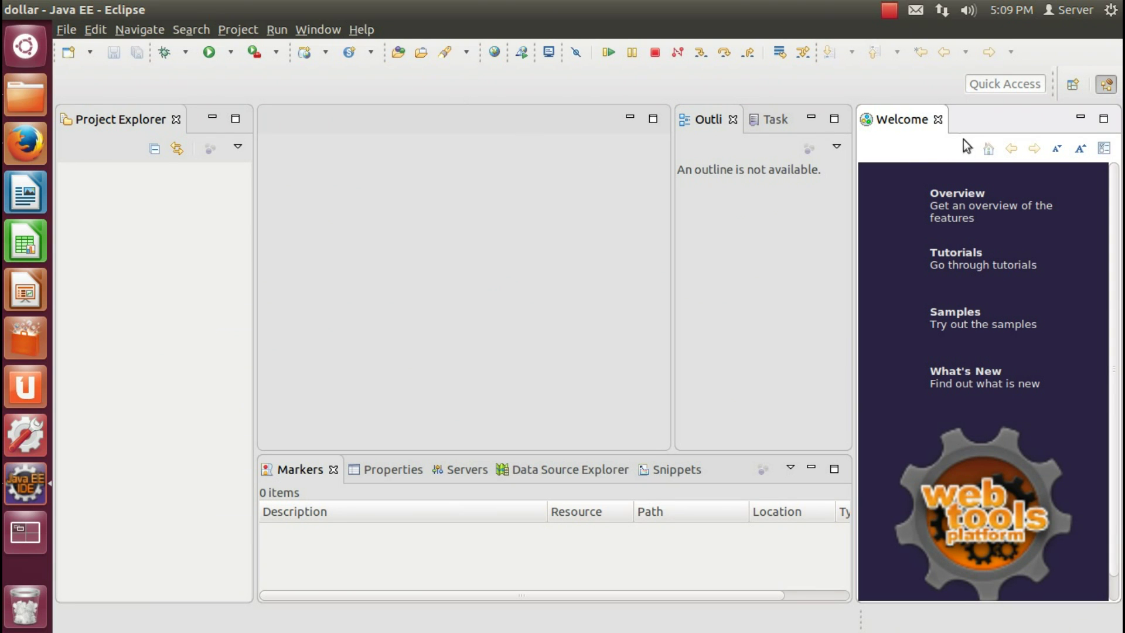
pyautogui.click(937, 119)
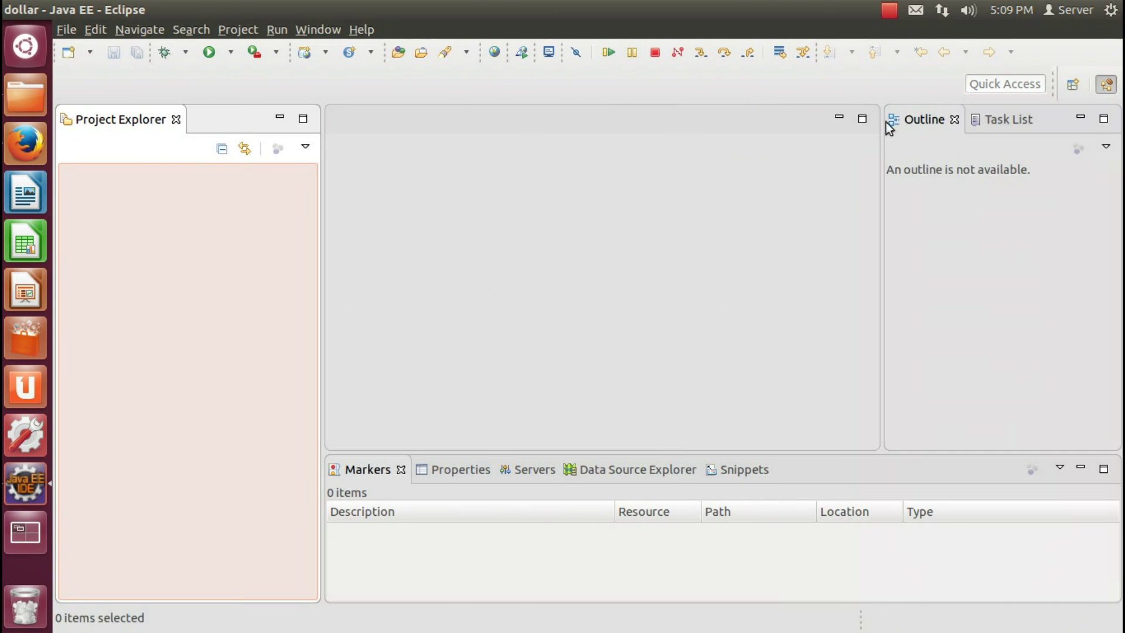
pyautogui.click(959, 120)
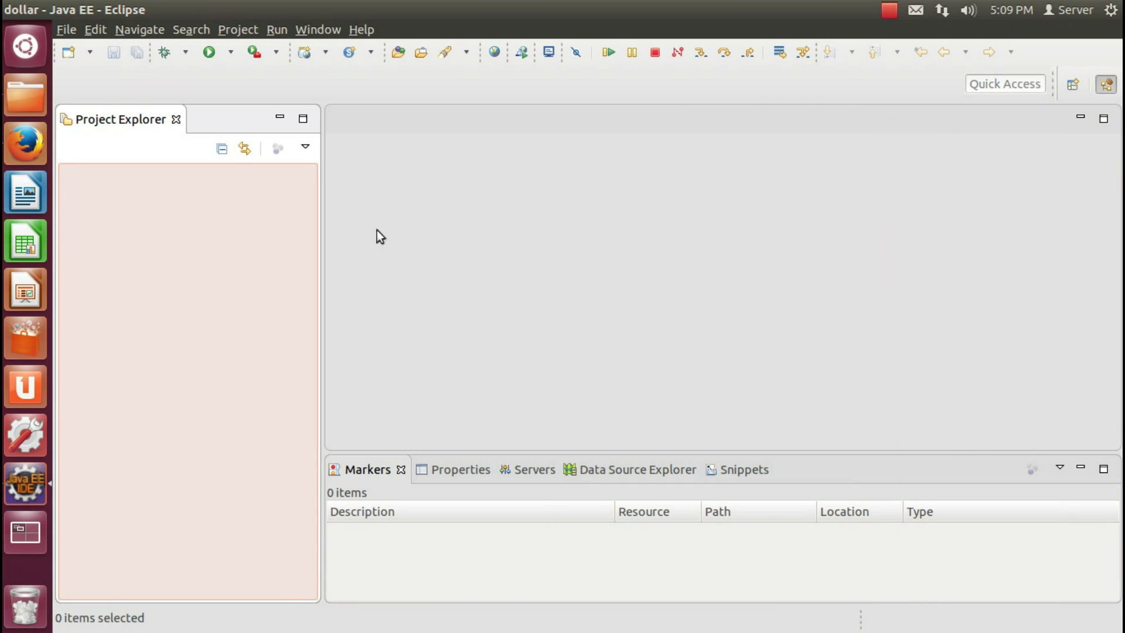
# Create the Java project 'Test' and always switch to the Java perspective
pyautogui.rightClick(146, 253)
pyautogui.moveTo(267, 264)
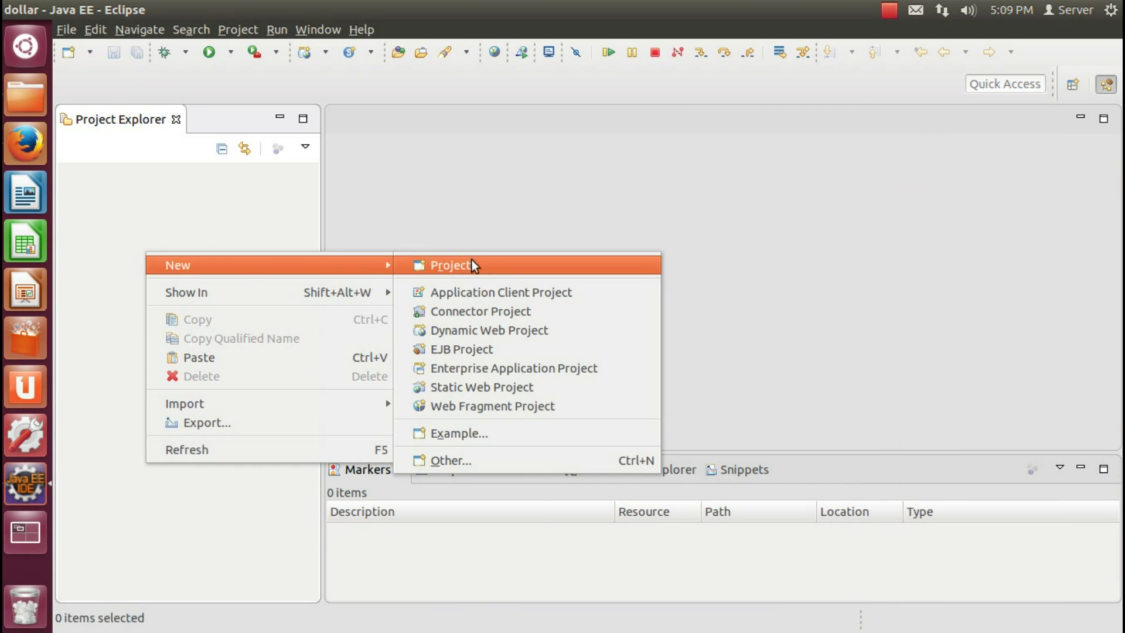
pyautogui.click(482, 274)
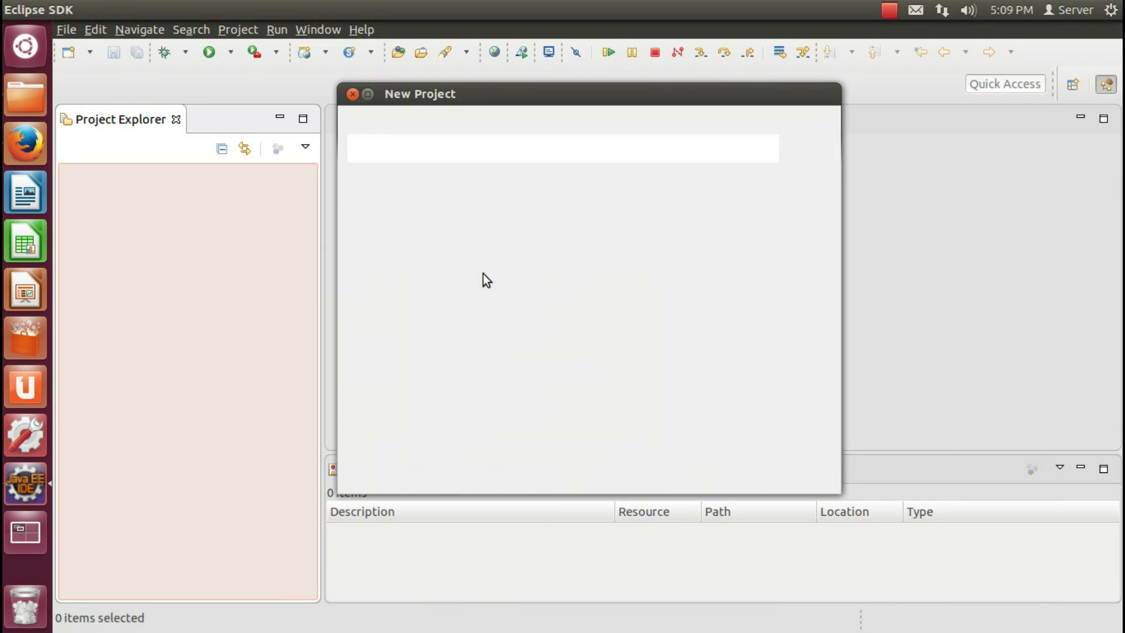
pyautogui.write('j')
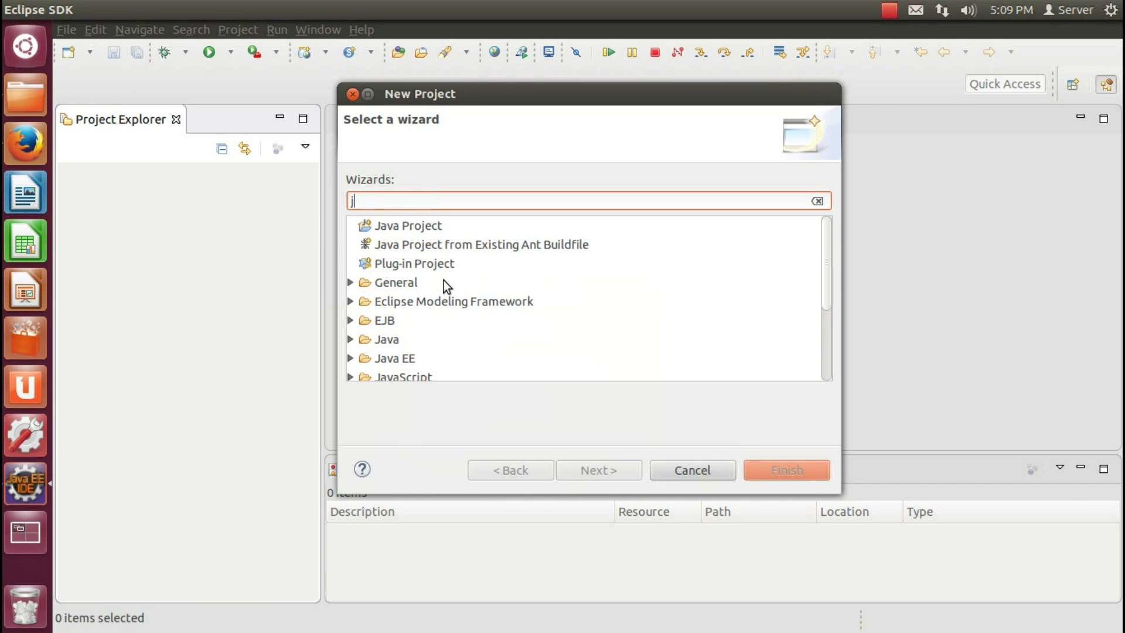
pyautogui.write('ava')
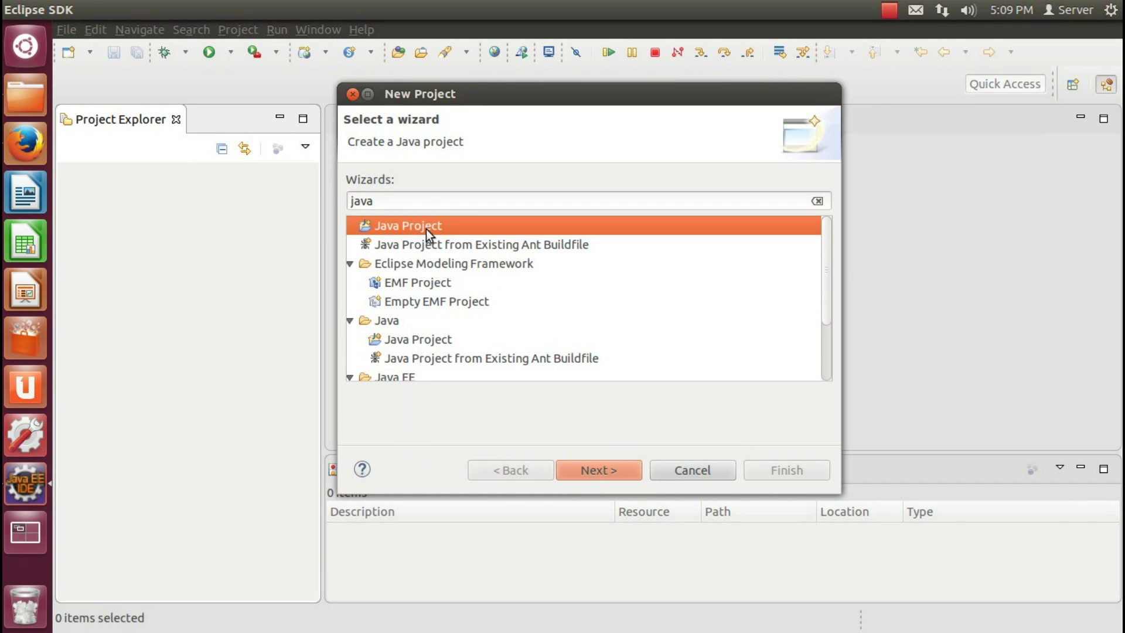
pyautogui.doubleClick(421, 227)
pyautogui.write('Test')
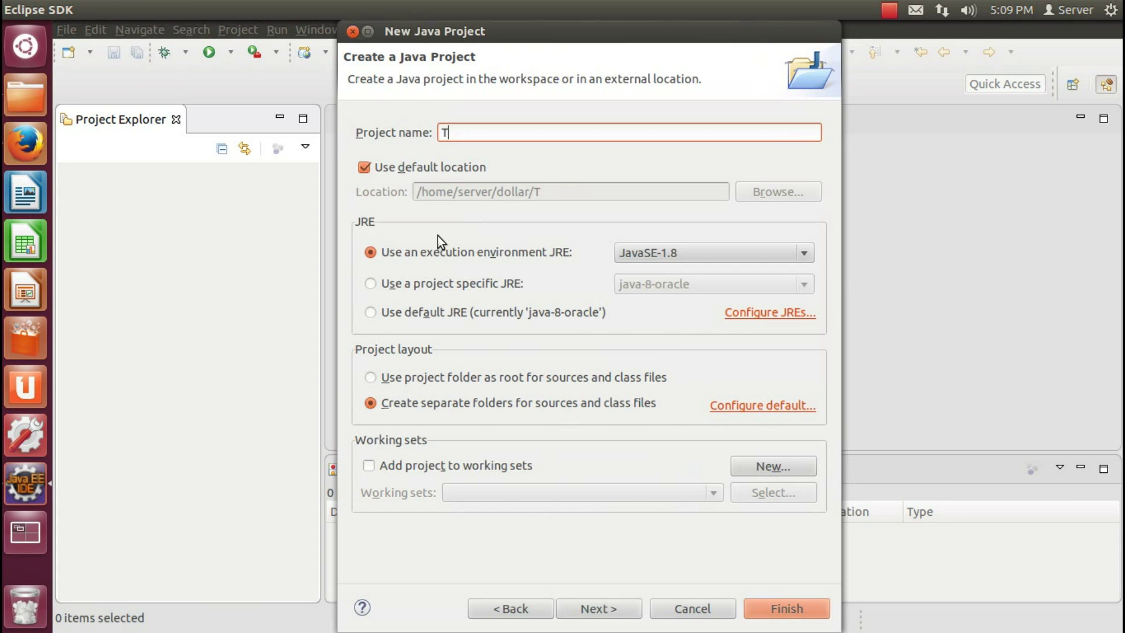
pyautogui.press('Return')
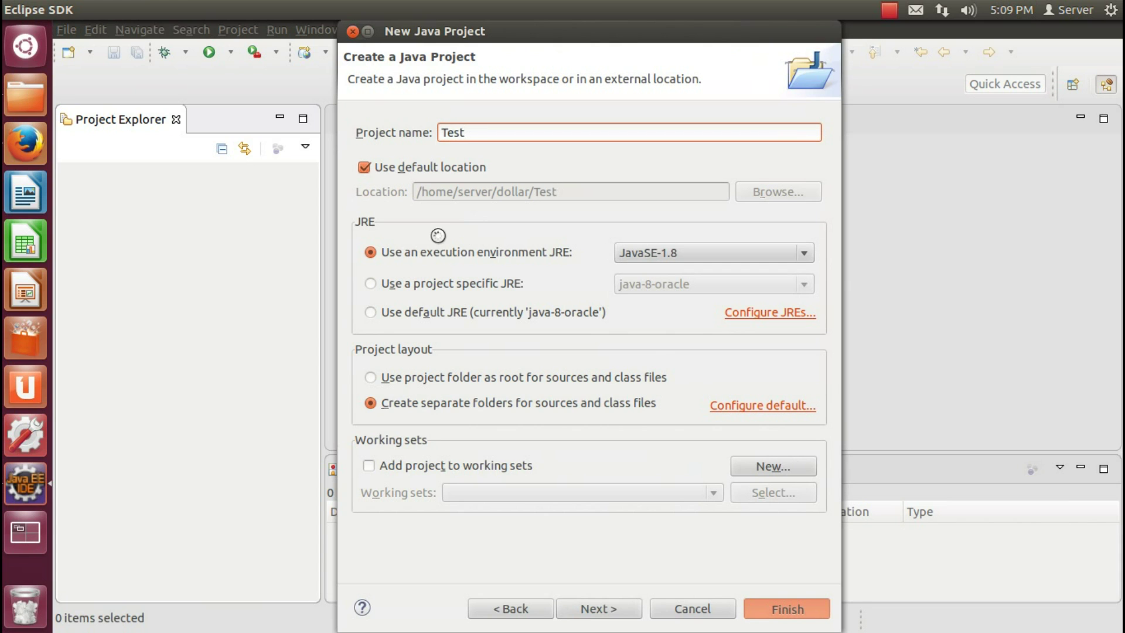
pyautogui.click(421, 353)
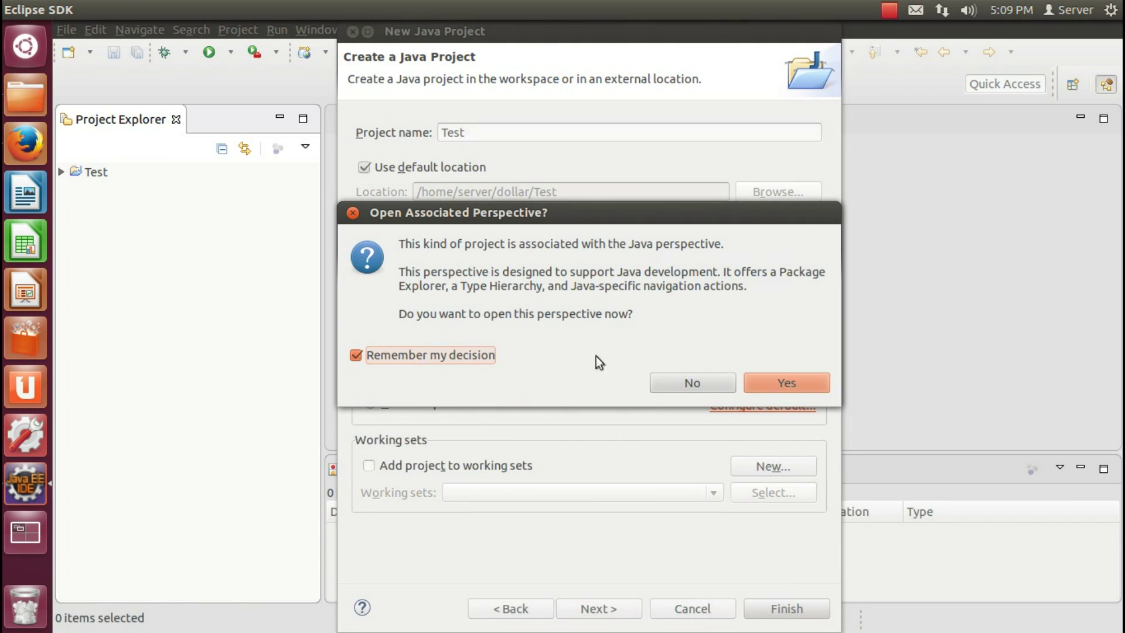
pyautogui.click(787, 384)
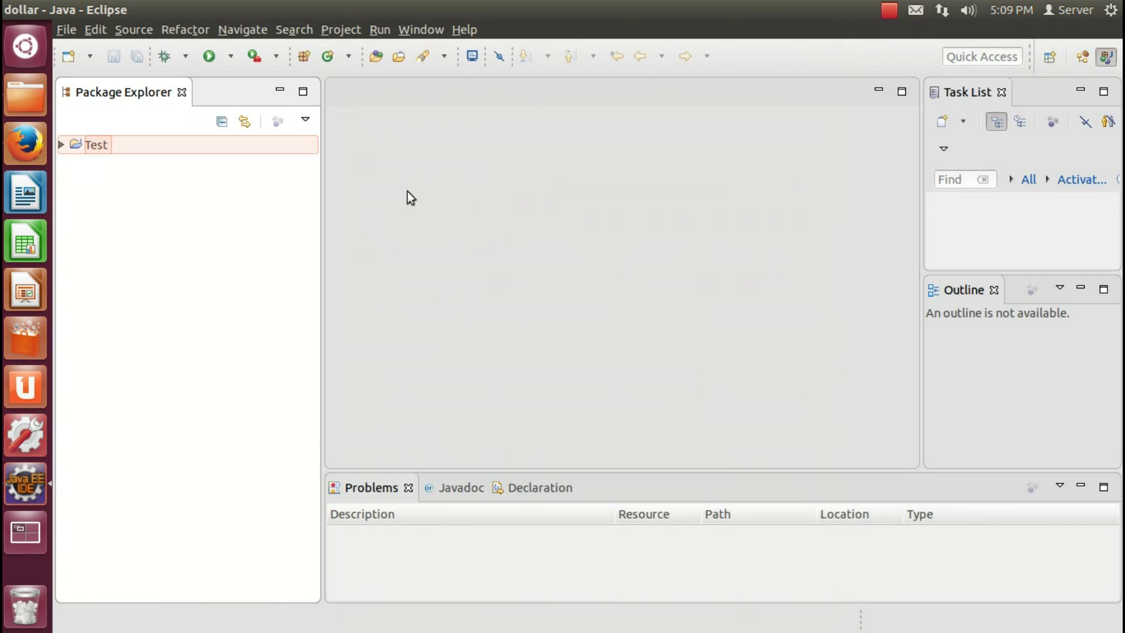
# Create a class named Test in the Test project's src folder
pyautogui.click(65, 145)
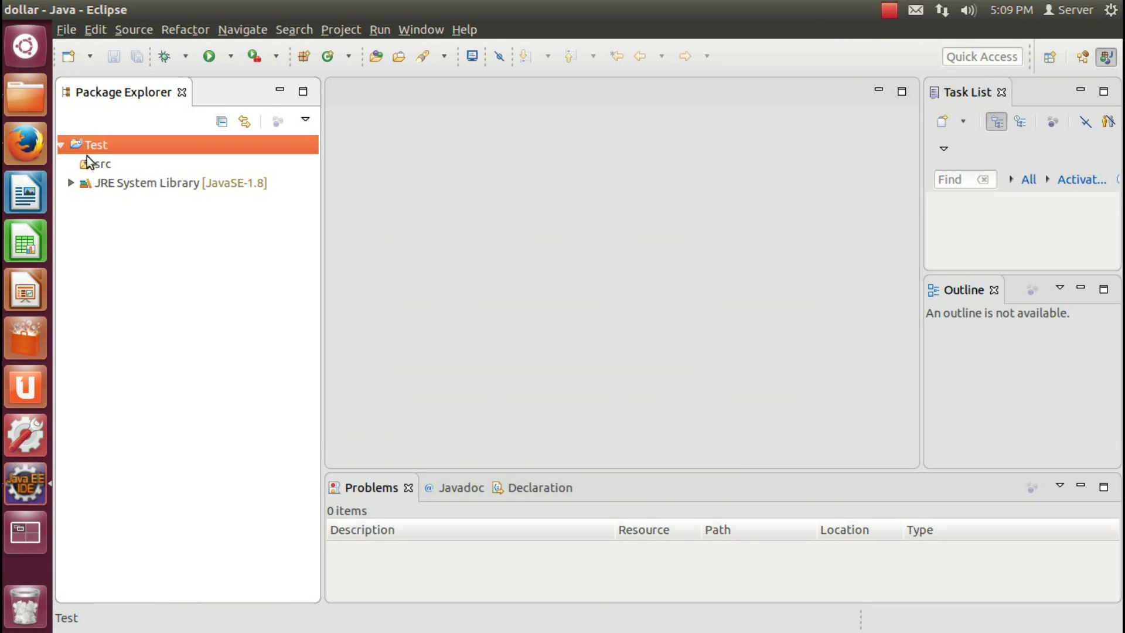
pyautogui.click(102, 165)
pyautogui.hotkey('ctrl', 'n')
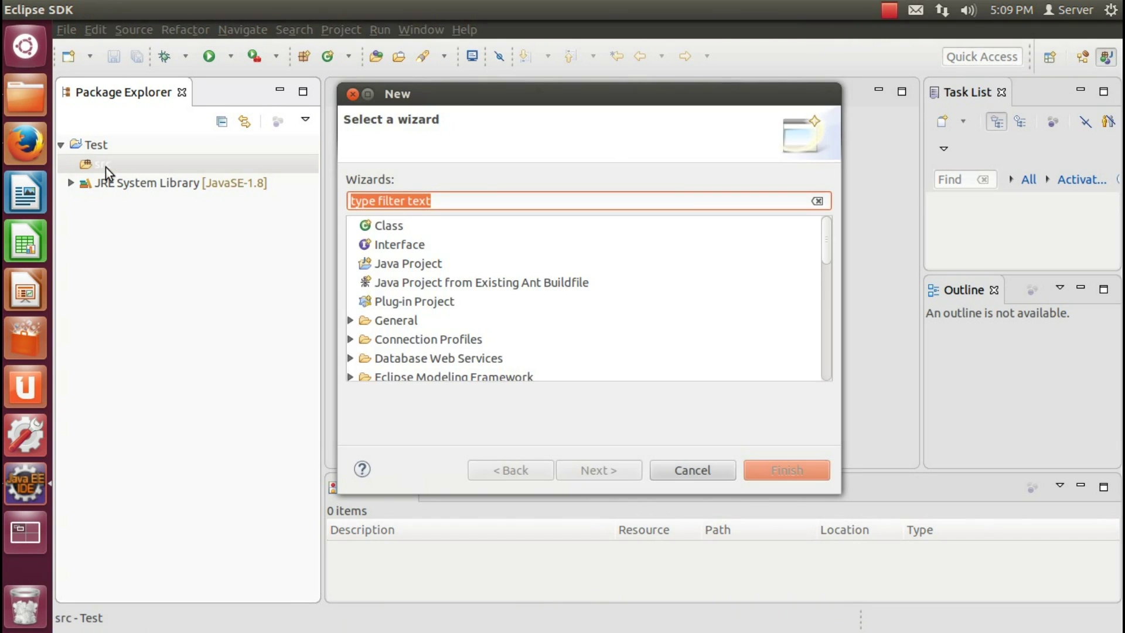
pyautogui.write('cla')
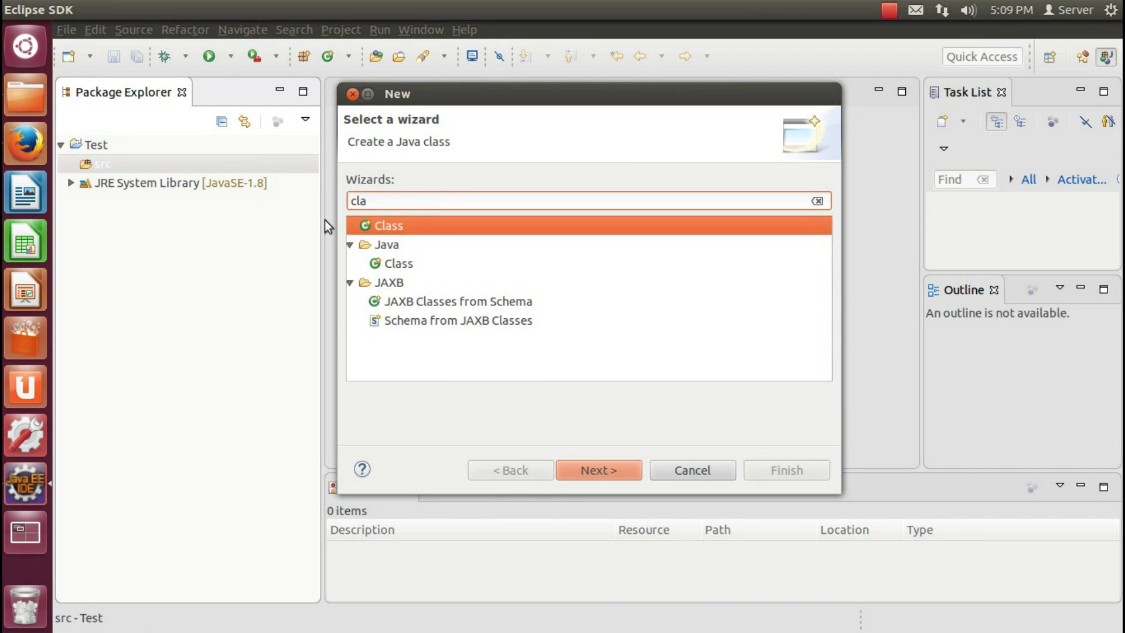
pyautogui.doubleClick(406, 228)
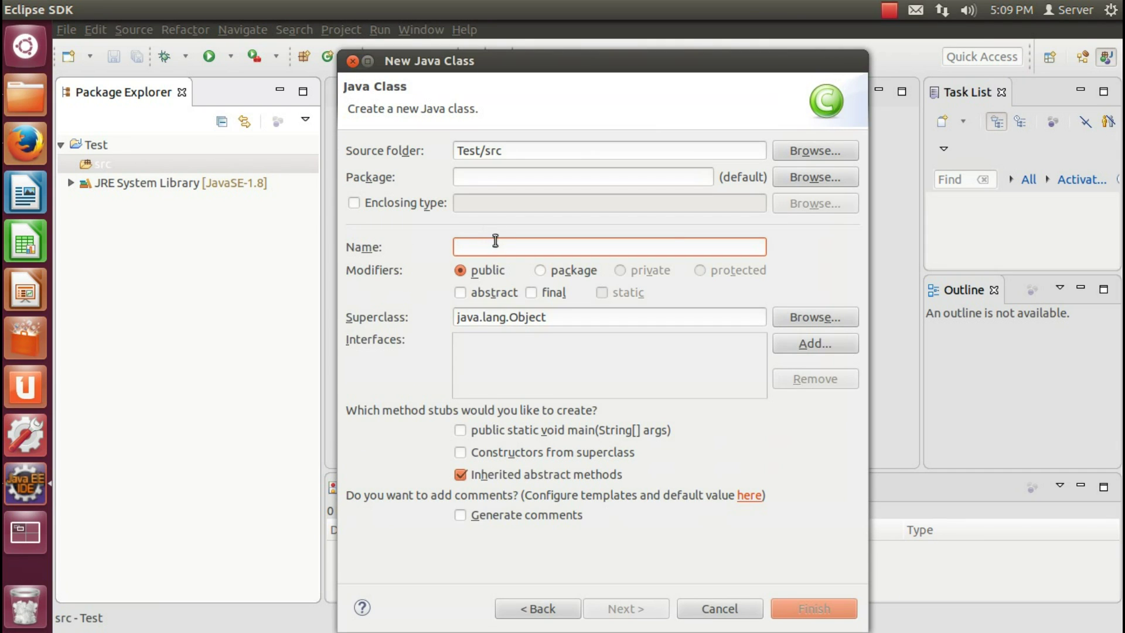
pyautogui.write('Test')
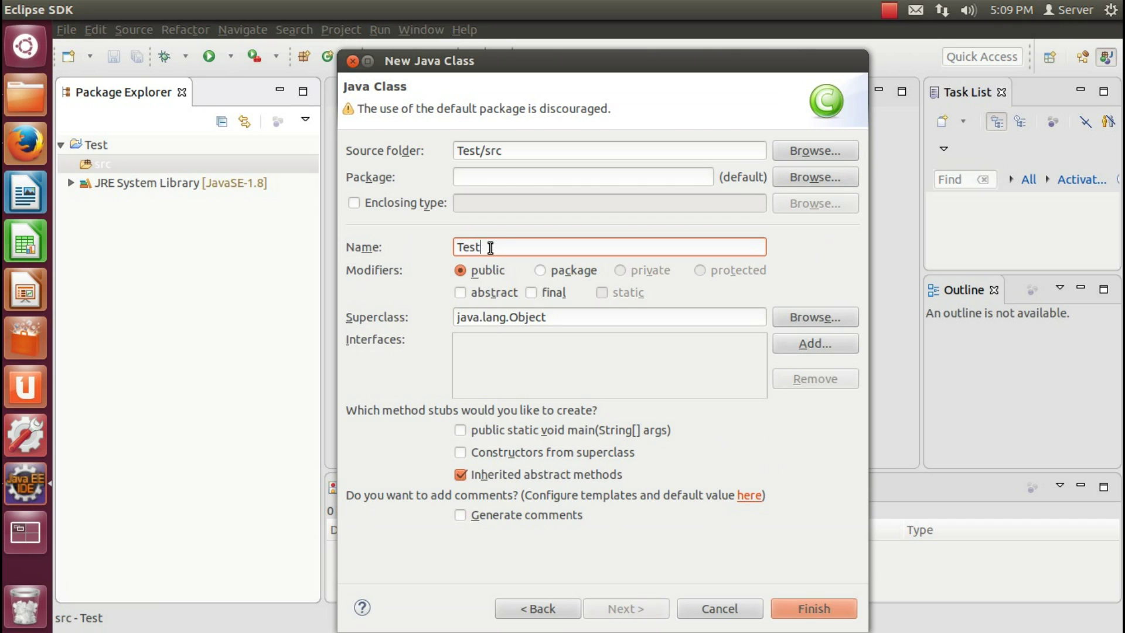
pyautogui.press('Return')
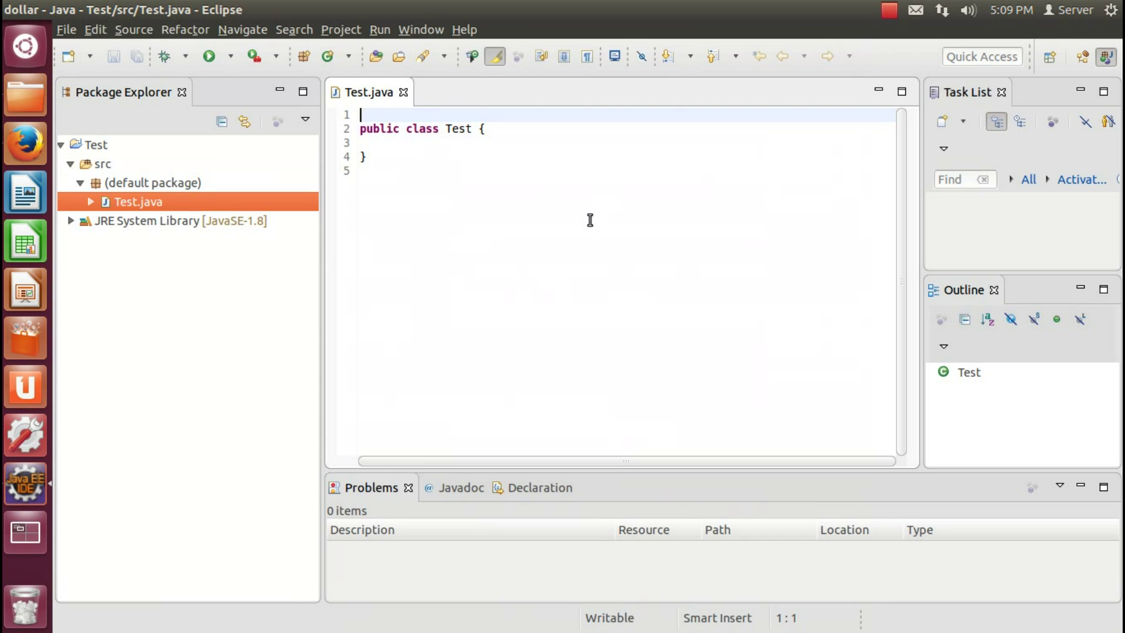
# Insert the main(String[] args) template into Test and start a new line inside its body
pyautogui.click(517, 135)
pyautogui.press('Return')
pyautogui.write('ma')
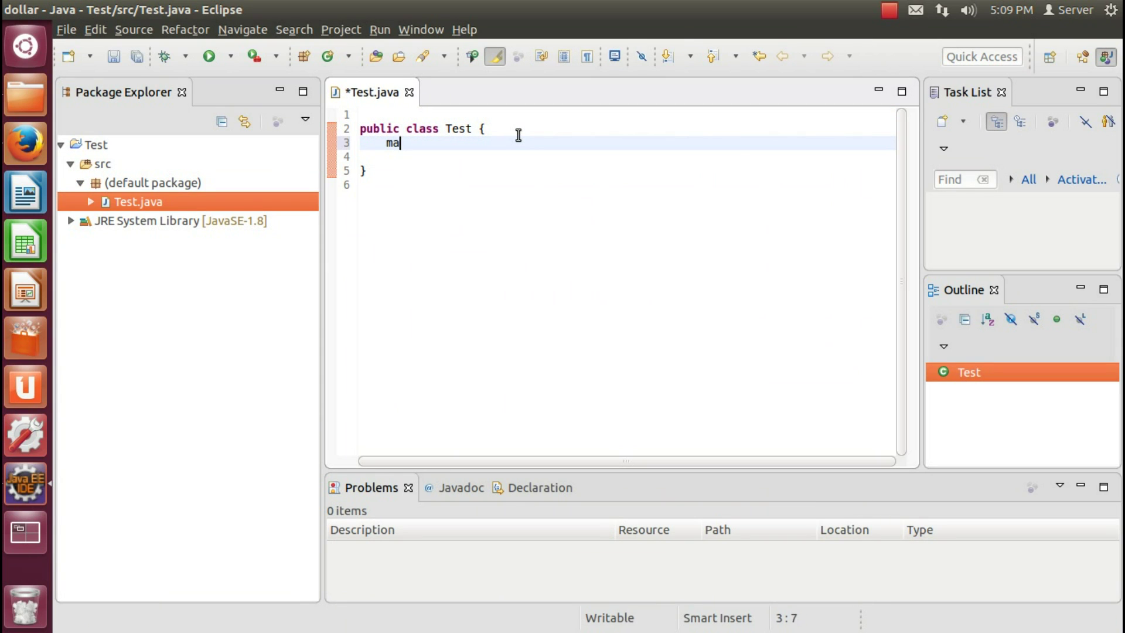
pyautogui.write('in')
pyautogui.hotkey('ctrl', 'space')
pyautogui.press('Down')
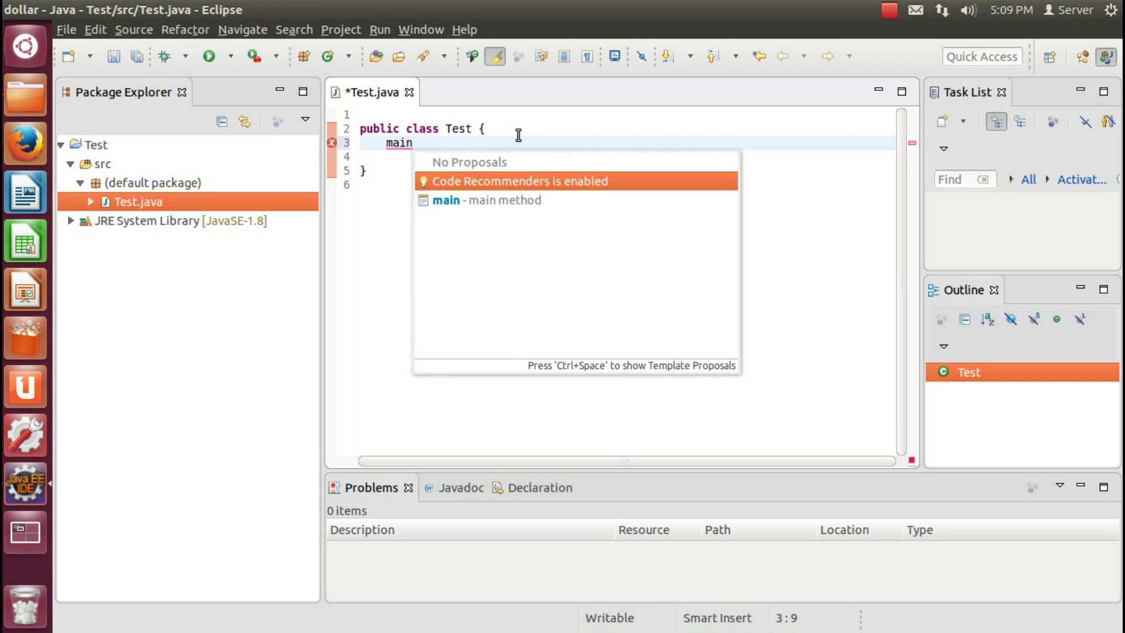
pyautogui.press('Down')
pyautogui.press('Return')
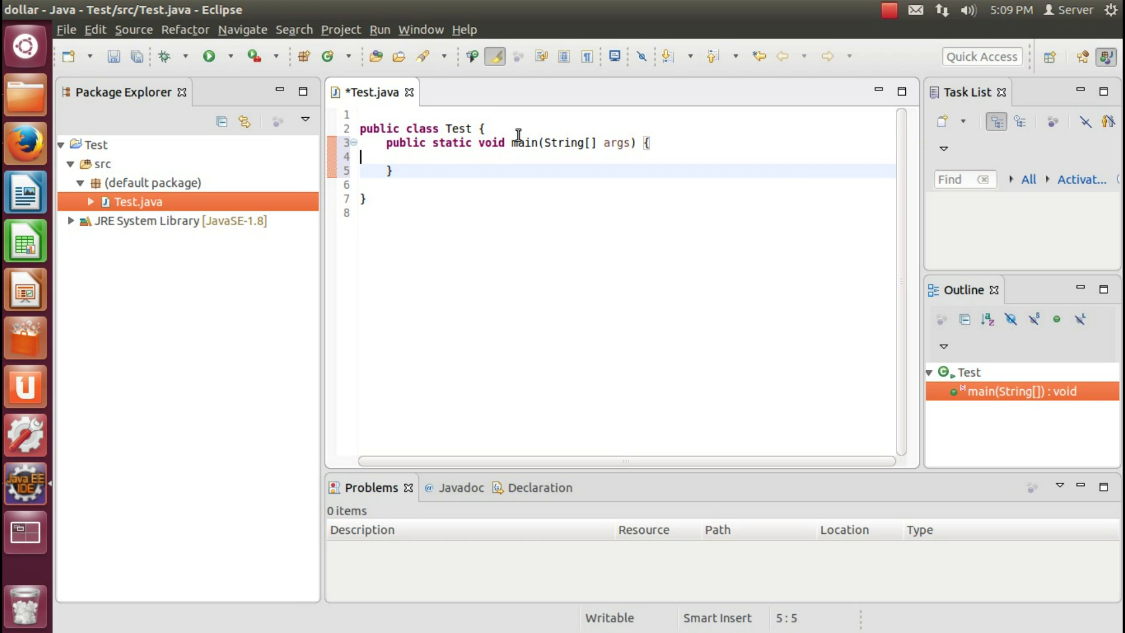
pyautogui.press('Return')
pyautogui.write('\\')
pyautogui.press('BackSpace')
pyautogui.press('Return')
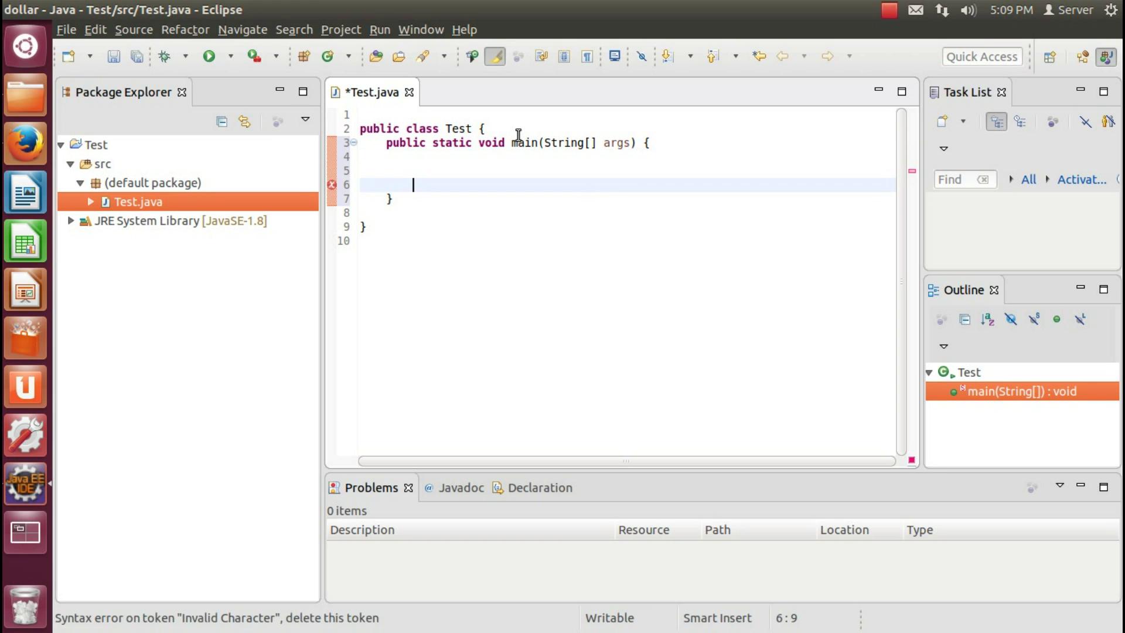
pyautogui.write('sysout')
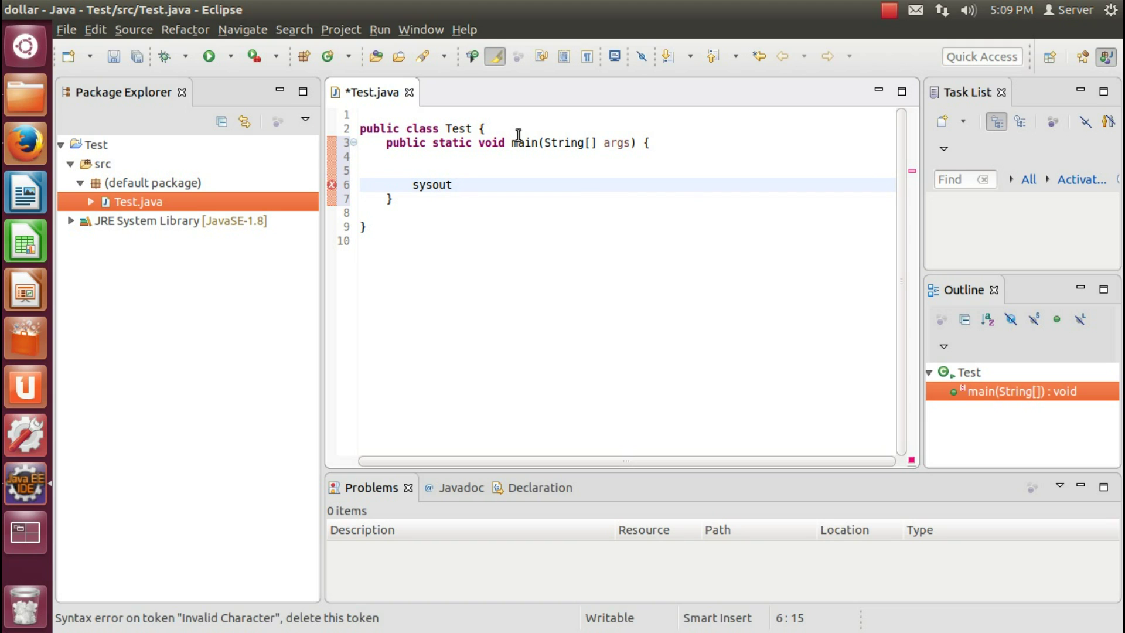
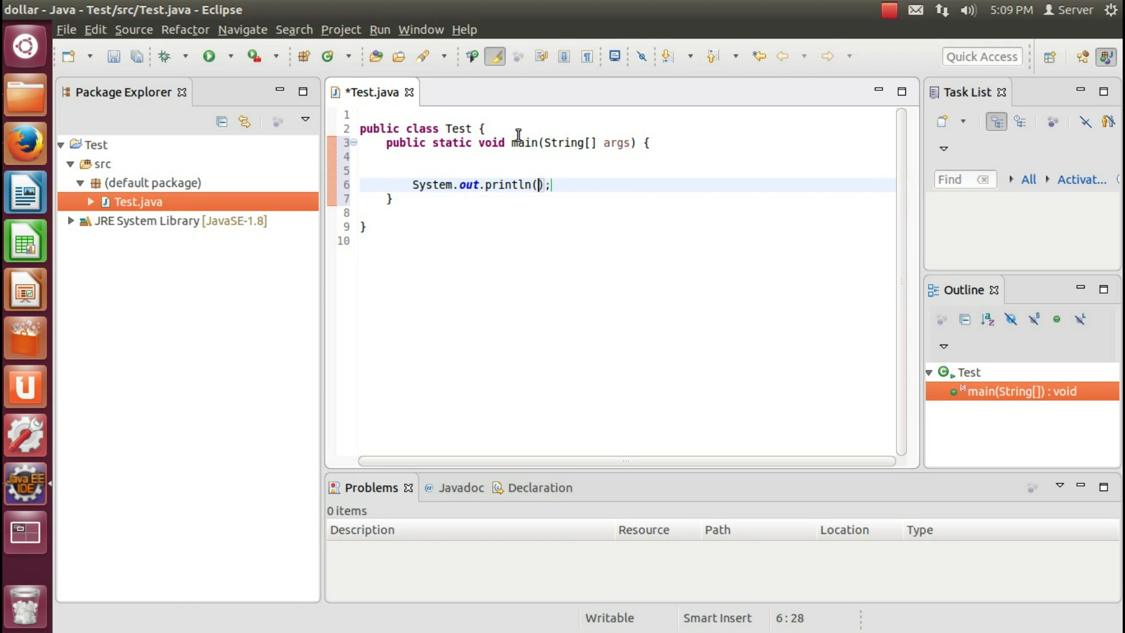
pyautogui.write('" ')
pyautogui.write(' We')
pyautogui.write('lcome')
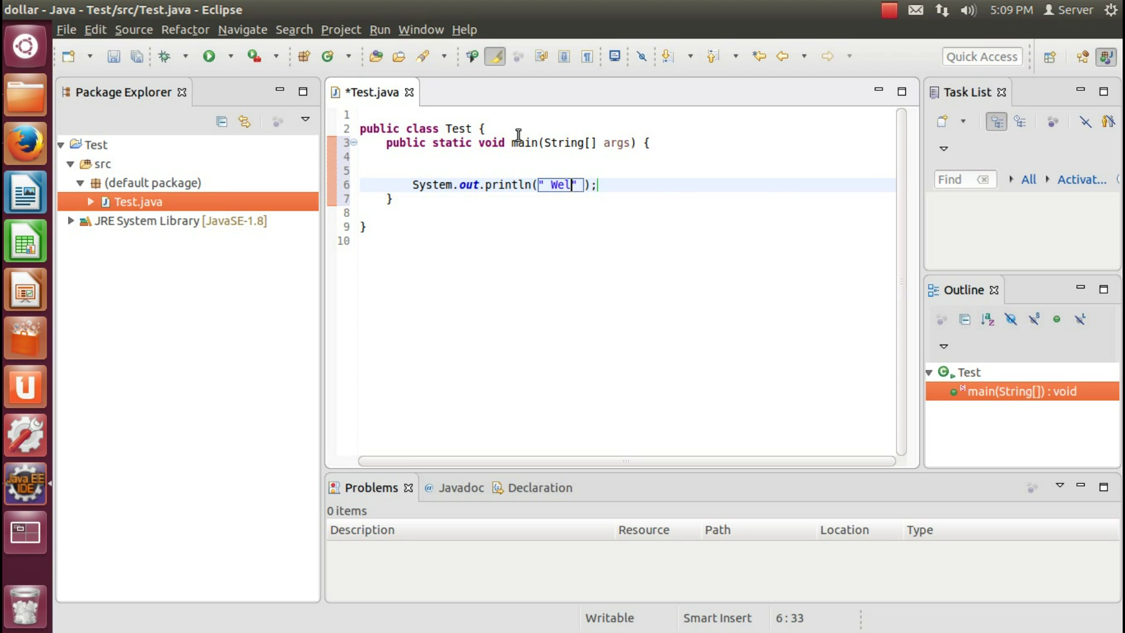
# Remove the blank line above the println statement and save Test.java
pyautogui.hotkey('alt', 'Up')
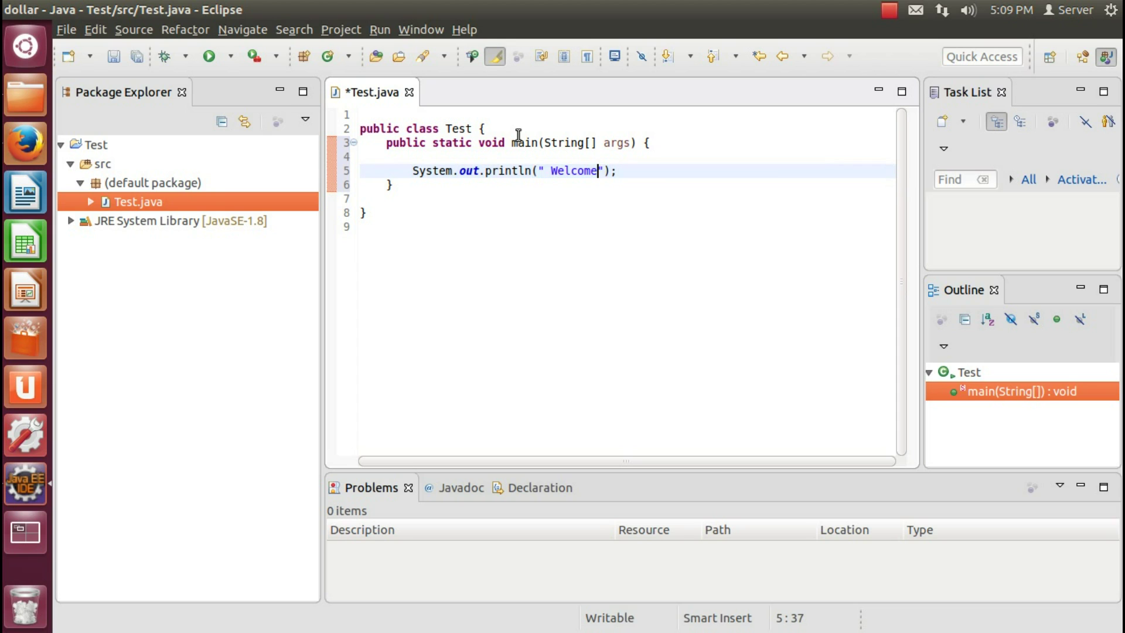
pyautogui.hotkey('ctrl', 'a')
pyautogui.hotkey('ctrl', 's')
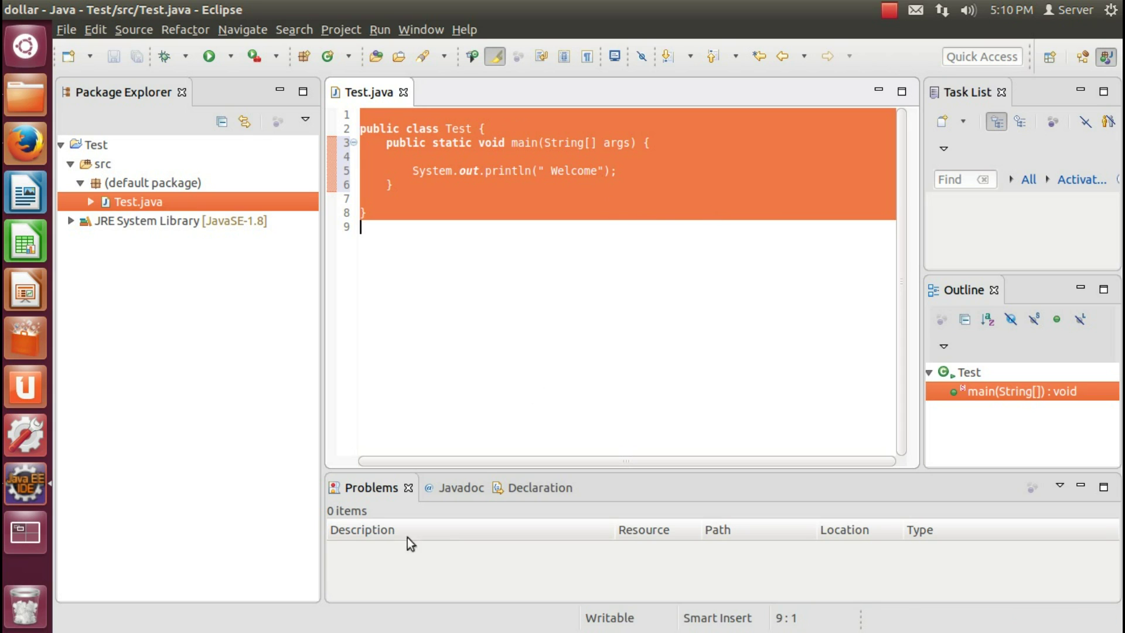
pyautogui.click(458, 278)
# Run Test, confirm 'Welcome' in the console, then exit Eclipse via File > Exit
pyautogui.click(209, 56)
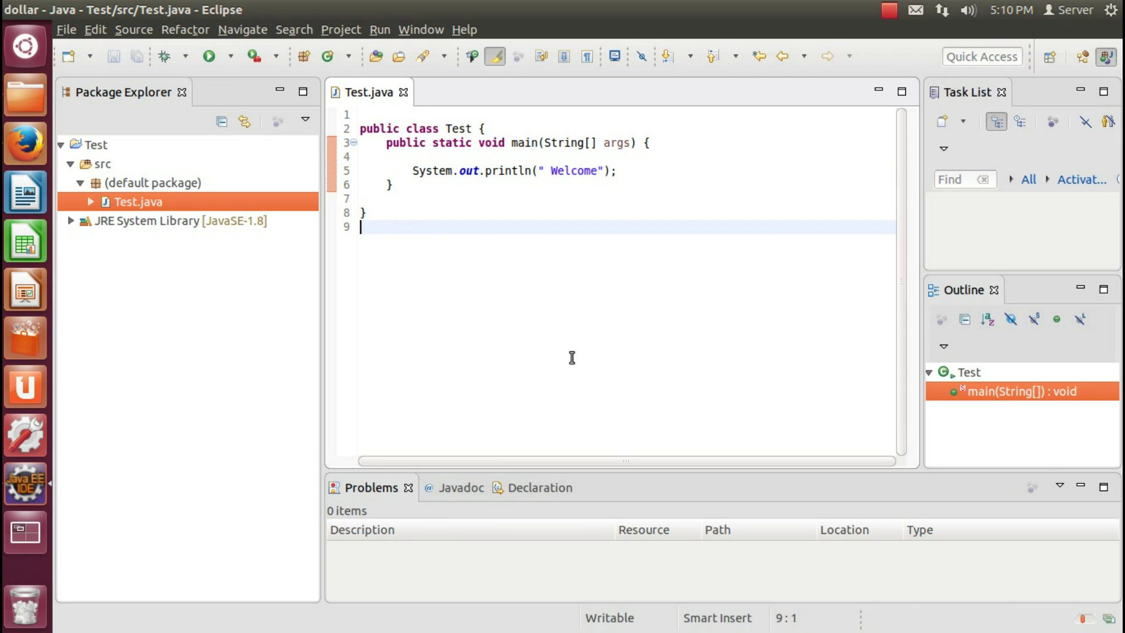
pyautogui.moveTo(395, 531); pyautogui.dragTo(322, 526)
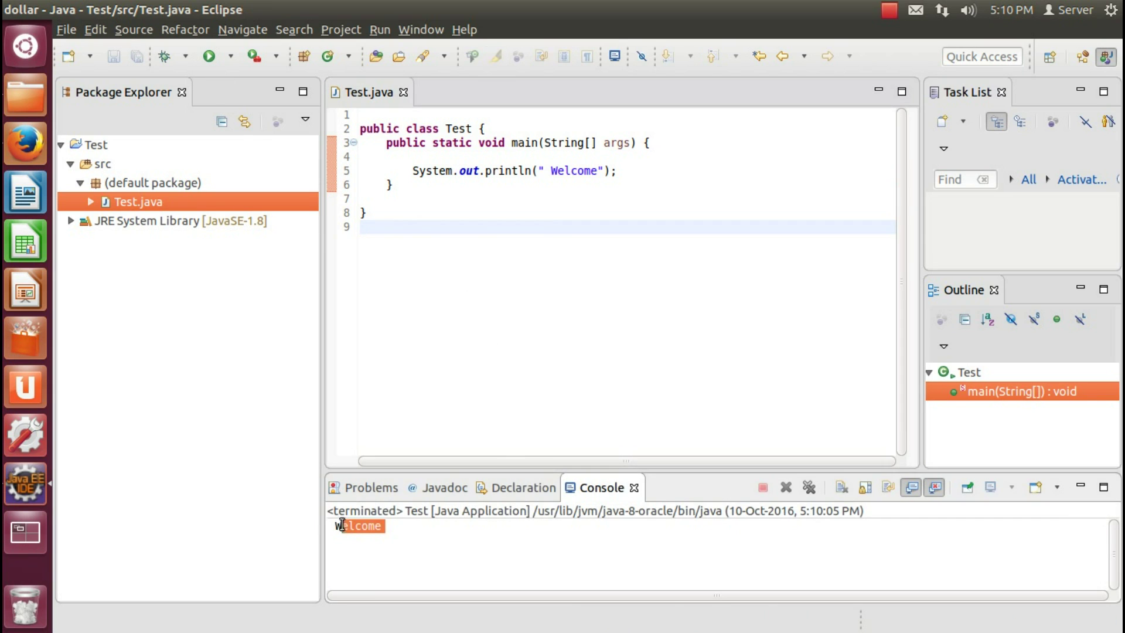
pyautogui.click(66, 29)
pyautogui.click(112, 507)
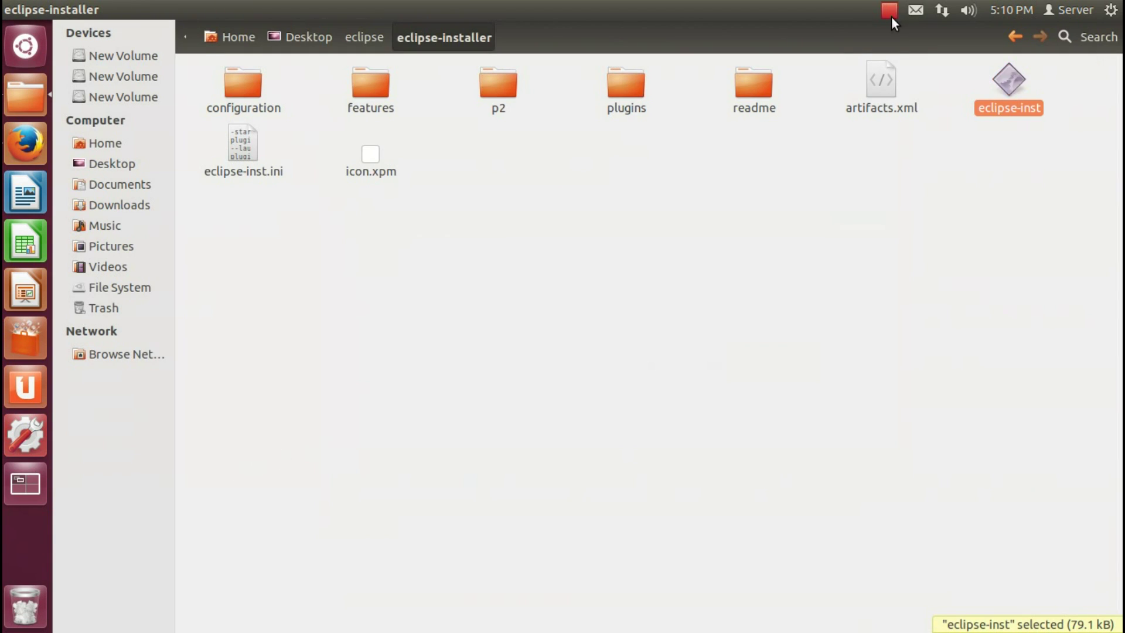
pyautogui.click(889, 10)
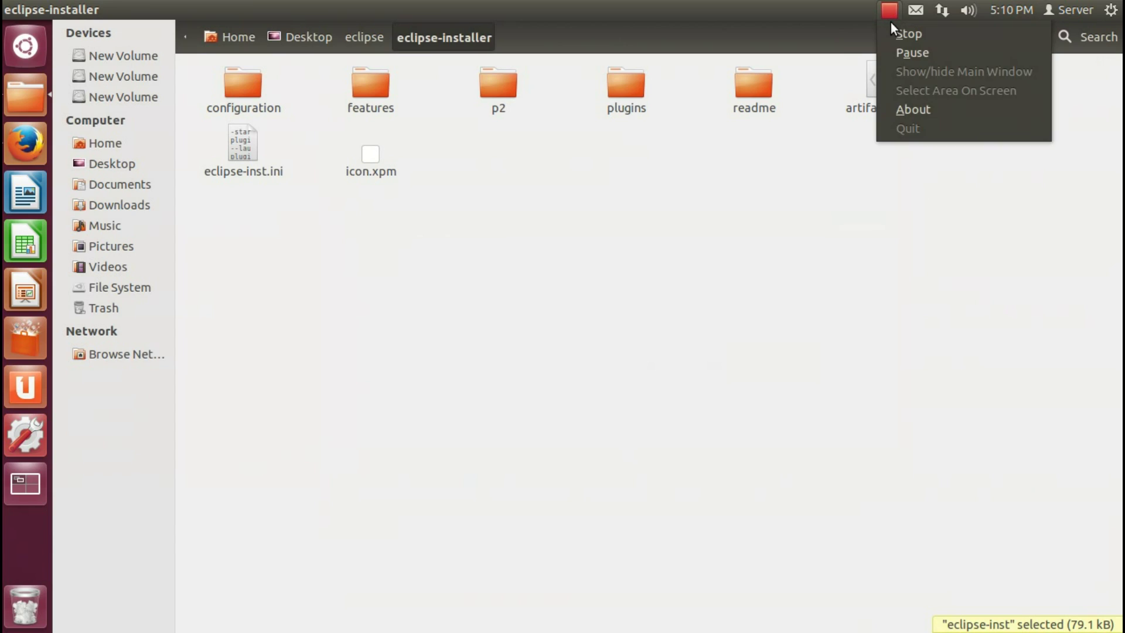